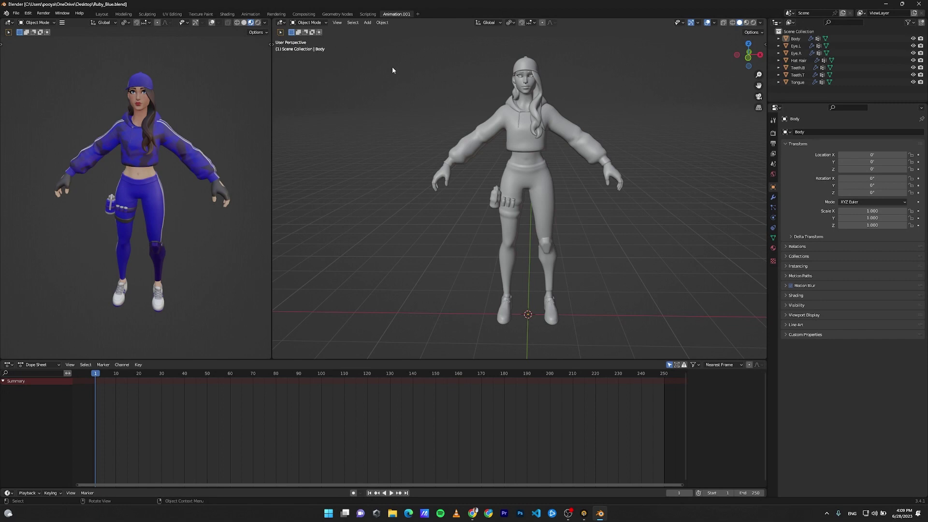
# - Search the add-ons in the preferences for rig and enable the Rigging: Rigify add-on
pyautogui.click(28, 14)
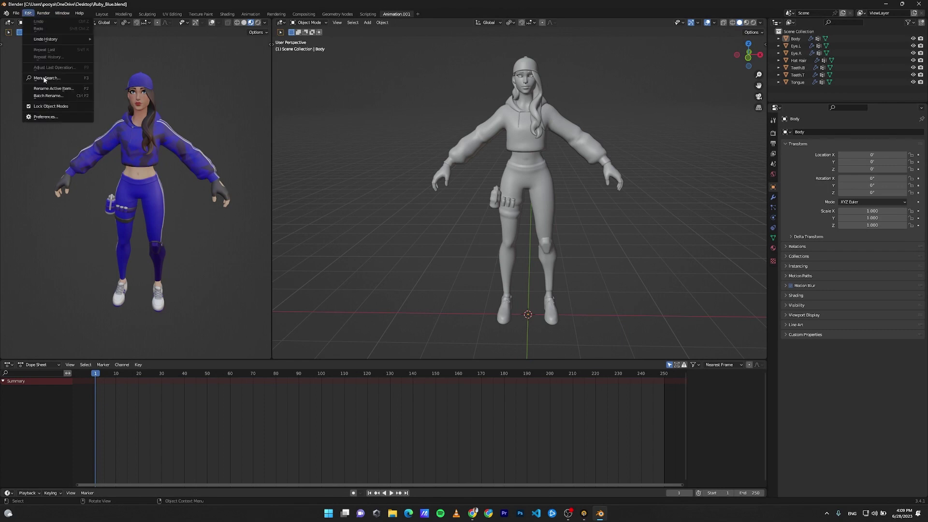
pyautogui.click(49, 119)
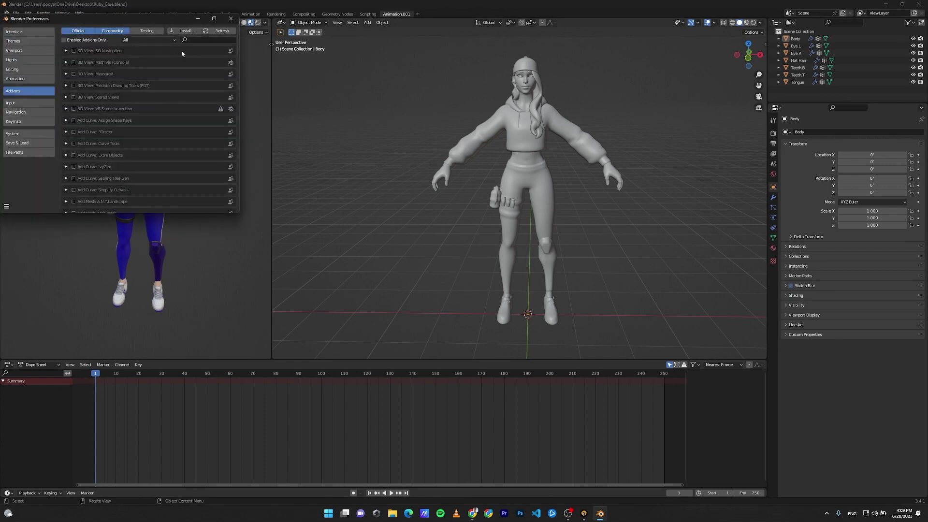
pyautogui.write('rig')
pyautogui.click(74, 86)
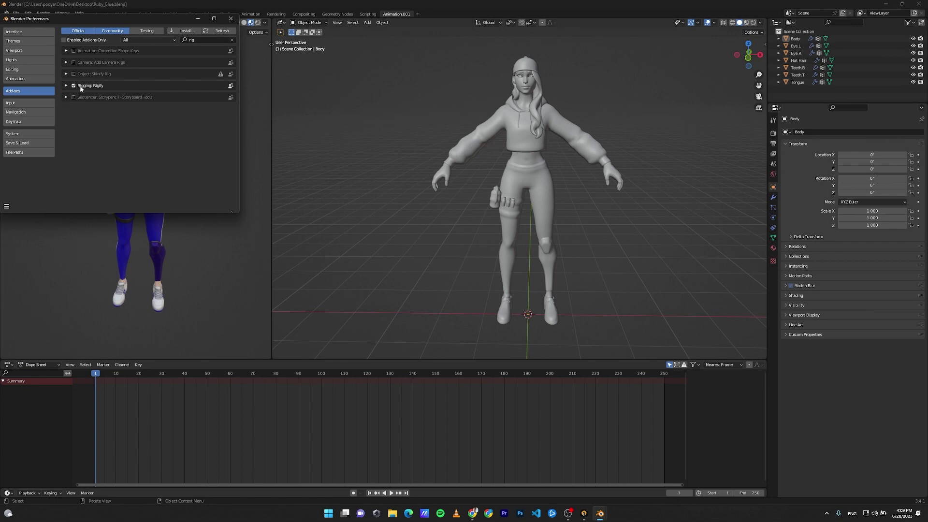
pyautogui.click(230, 18)
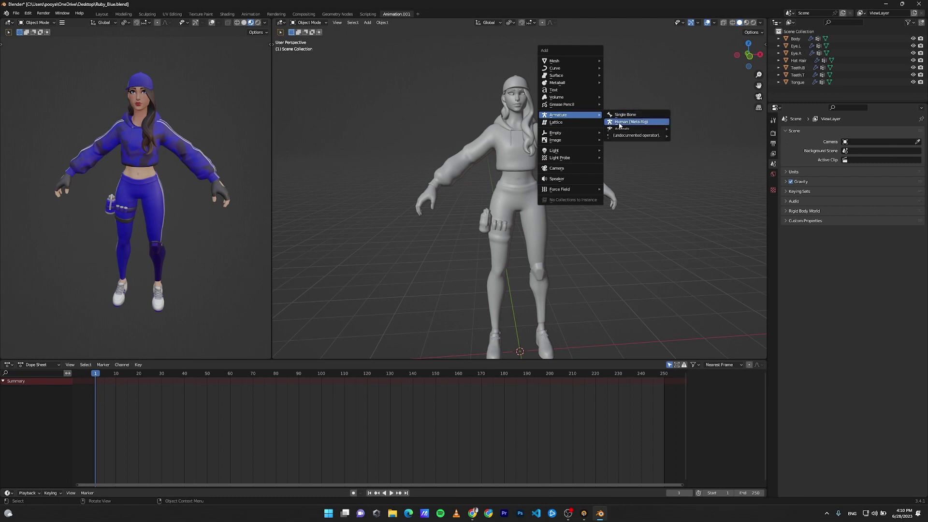
pyautogui.click(643, 124)
pyautogui.moveTo(564, 60); pyautogui.dragTo(480, 111)
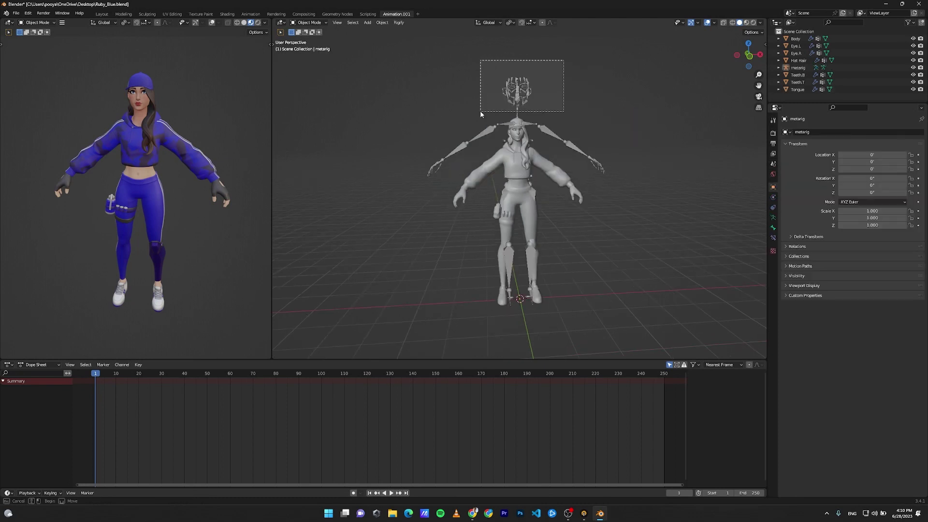
pyautogui.press('Delete')
# - Add a Basic Human (Meta-Rig) armature to the scene
pyautogui.hotkey('shift', 'a')
pyautogui.moveTo(622, 164)
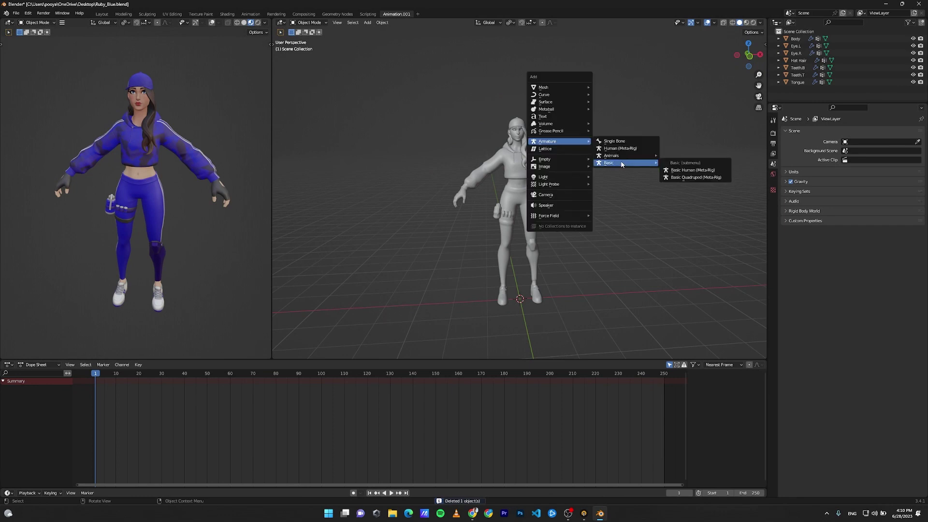
pyautogui.click(692, 172)
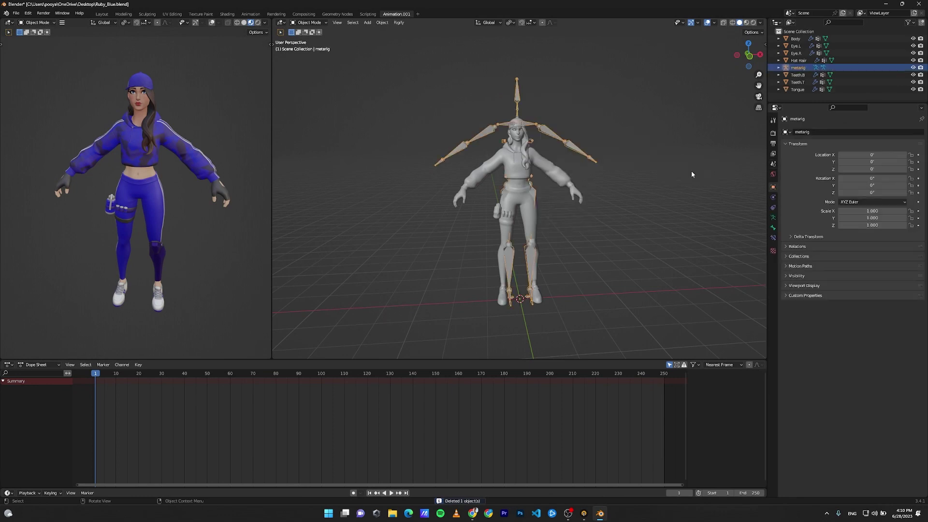
# - Scale the meta-rig to about 0.837 to match the character's height, apply all transforms and show its transform values
pyautogui.scroll(3, 416, 159)
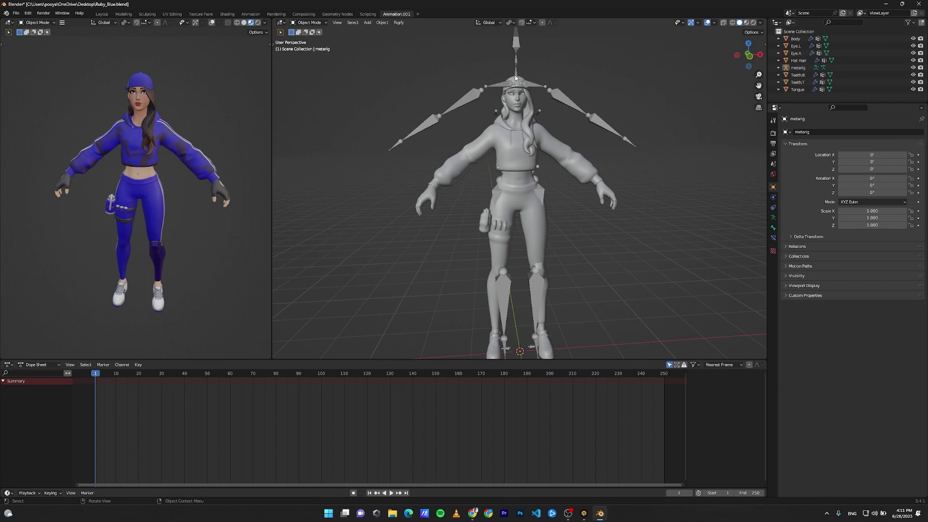
pyautogui.scroll(-2, 515, 74)
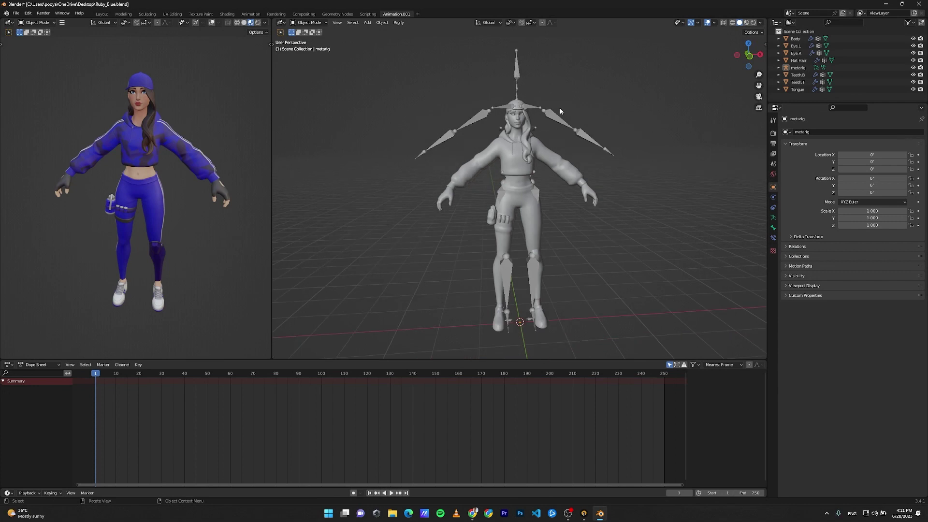
pyautogui.click(589, 94)
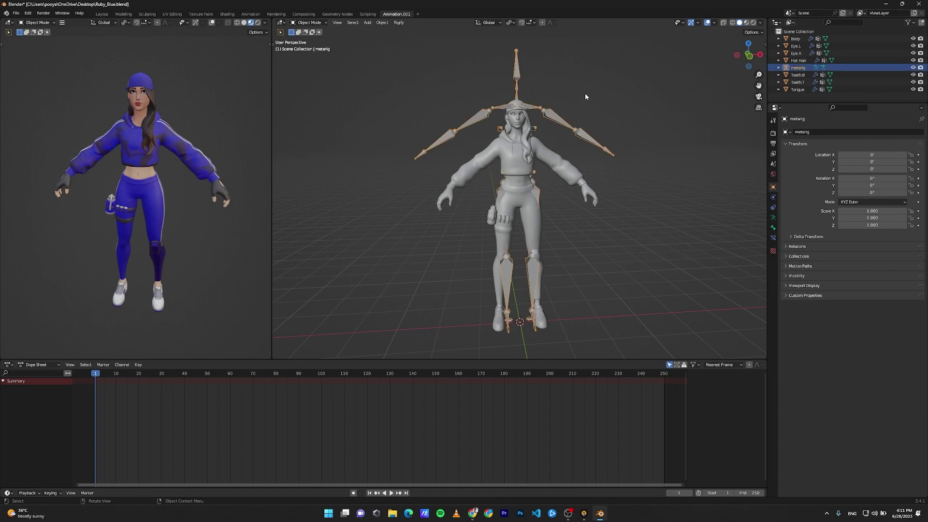
pyautogui.press('s')
pyautogui.click(583, 143)
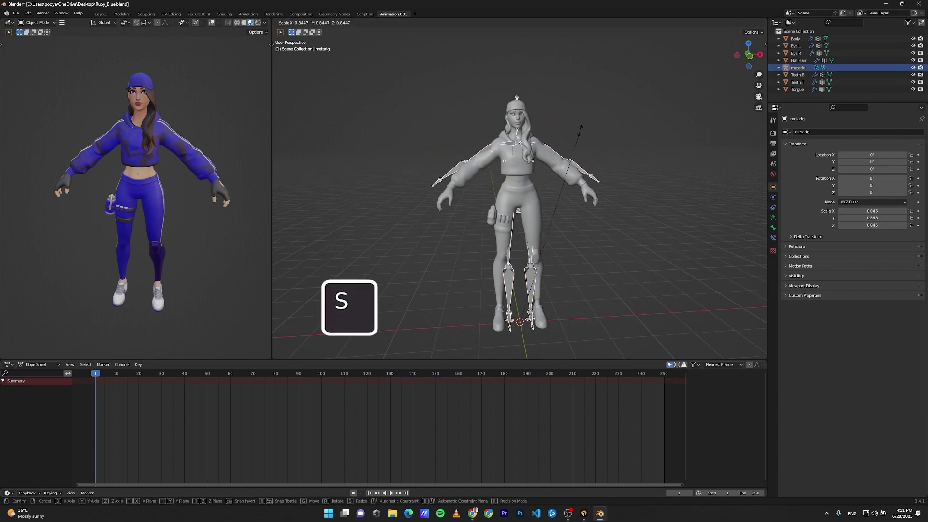
pyautogui.hotkey('ctrl', 'a')
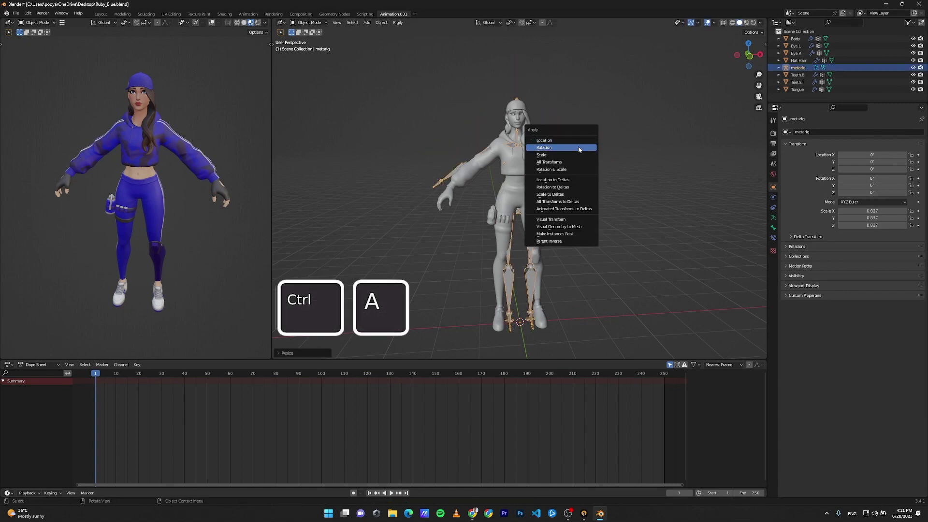
pyautogui.click(589, 161)
pyautogui.press('n')
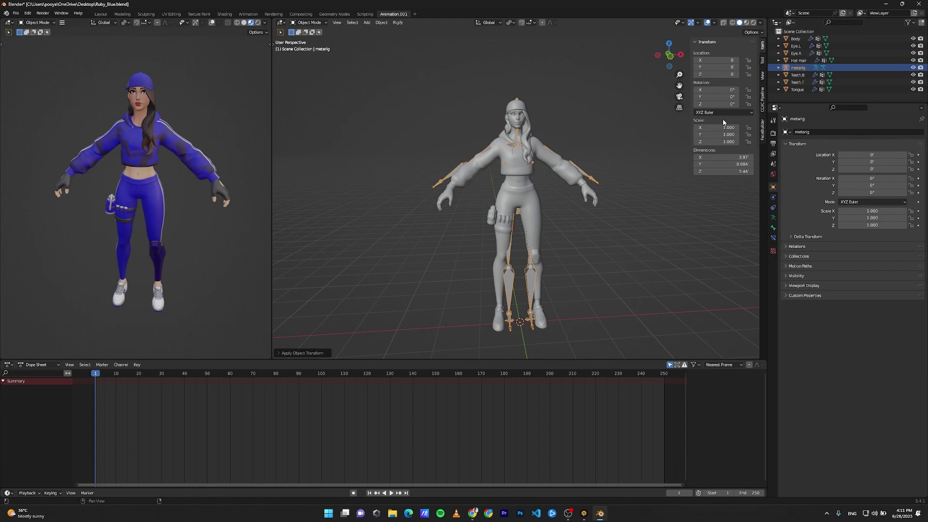
# - Set the meta-rig's viewport display to In Front so its bones draw over the character mesh
pyautogui.click(621, 144)
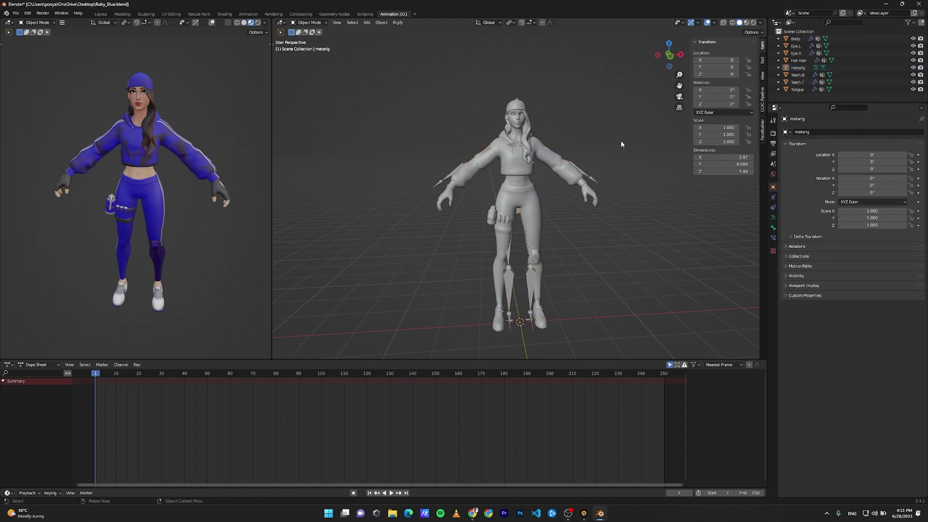
pyautogui.click(454, 175)
pyautogui.click(495, 170)
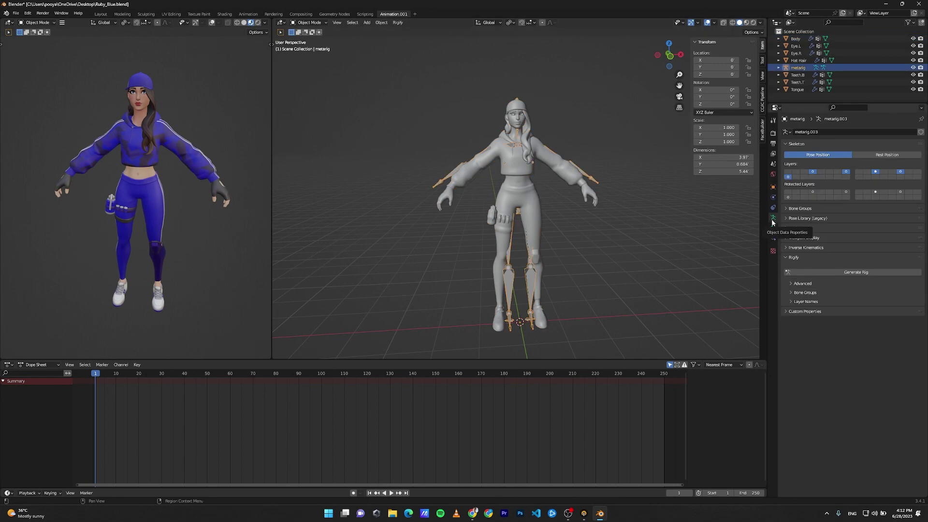
pyautogui.click(785, 238)
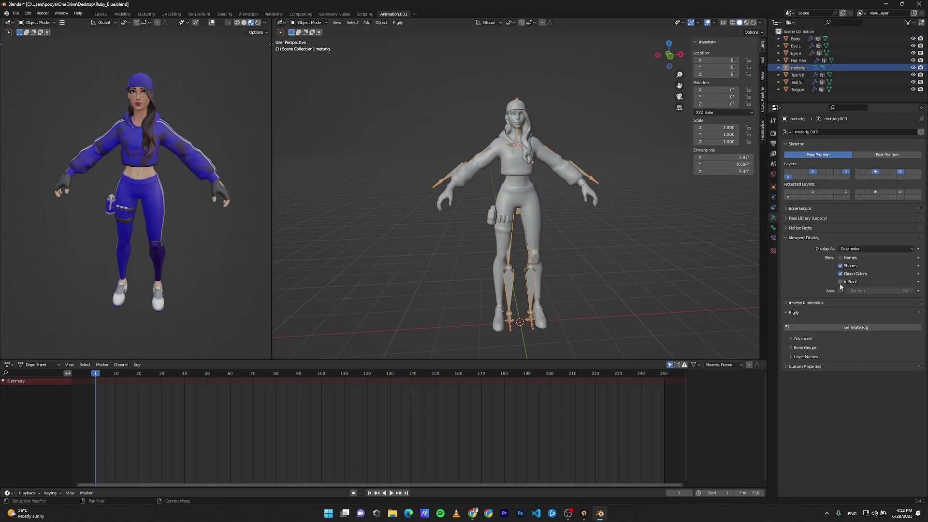
pyautogui.click(840, 281)
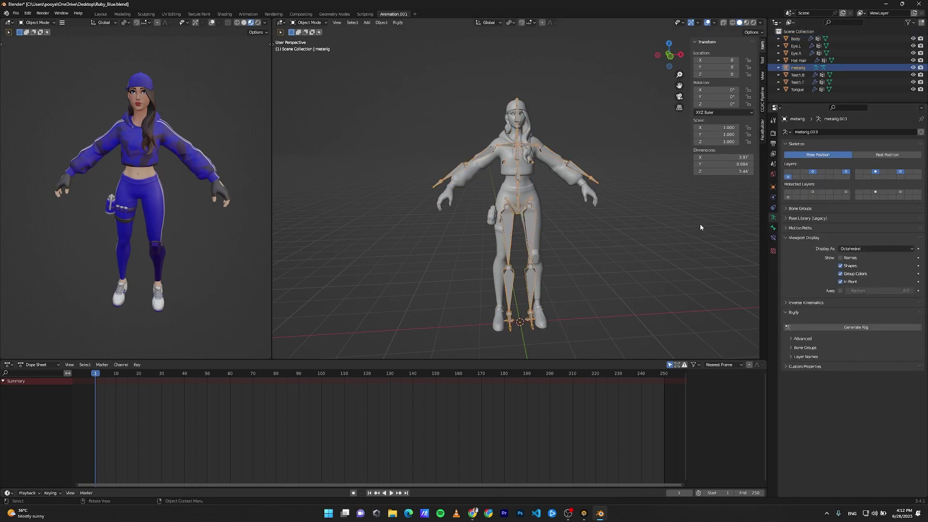
# - Switch the meta-rig to Edit Mode and view it from the front
pyautogui.moveTo(700, 224); pyautogui.dragTo(697, 221, button='middle')
pyautogui.click(309, 22)
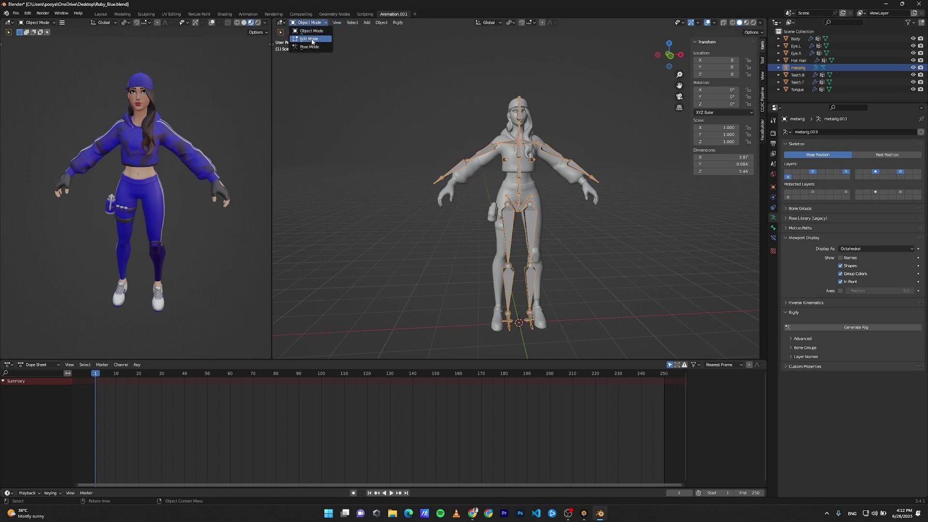
pyautogui.click(312, 39)
pyautogui.press('KP_1')
pyautogui.scroll(6, 514, 145)
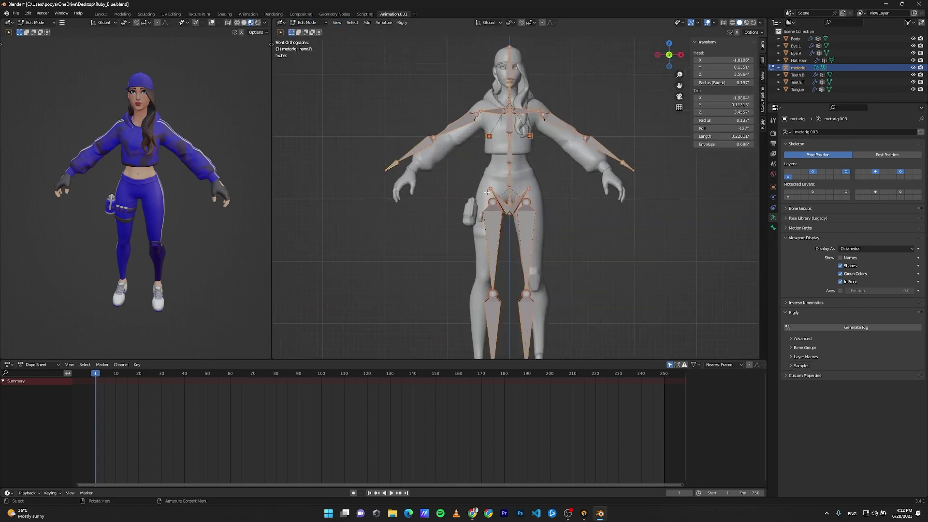
pyautogui.moveTo(513, 138); pyautogui.dragTo(491, 164)
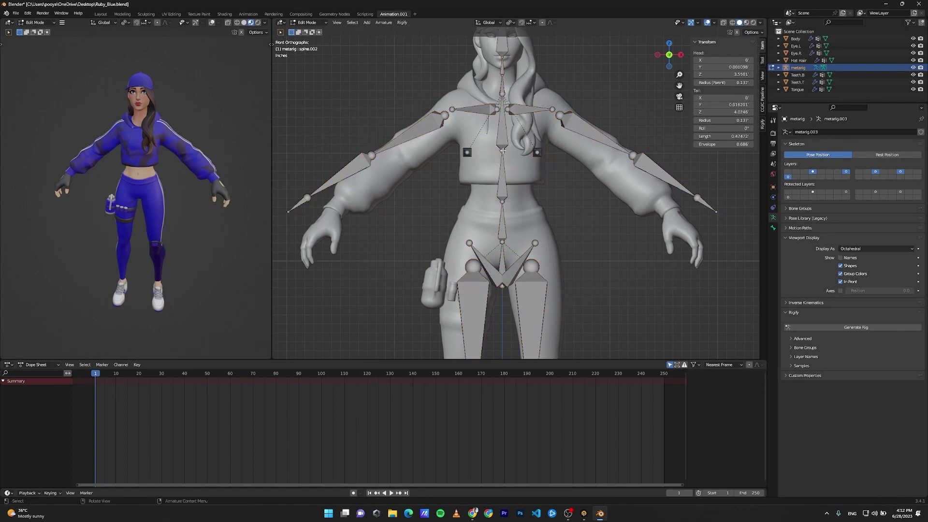
pyautogui.press('g')
pyautogui.rightClick(503, 127)
pyautogui.click(502, 94)
pyautogui.press('g')
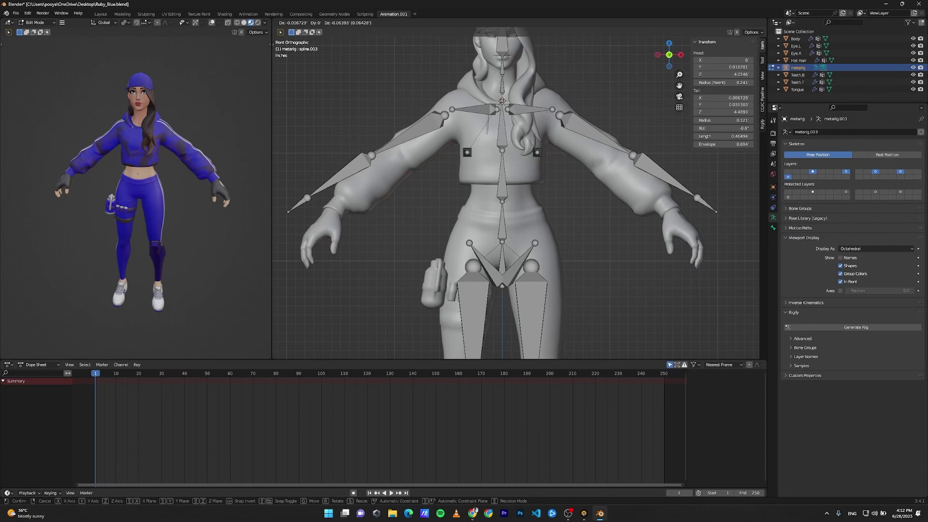
pyautogui.rightClick(503, 101)
pyautogui.moveTo(512, 86); pyautogui.dragTo(492, 103)
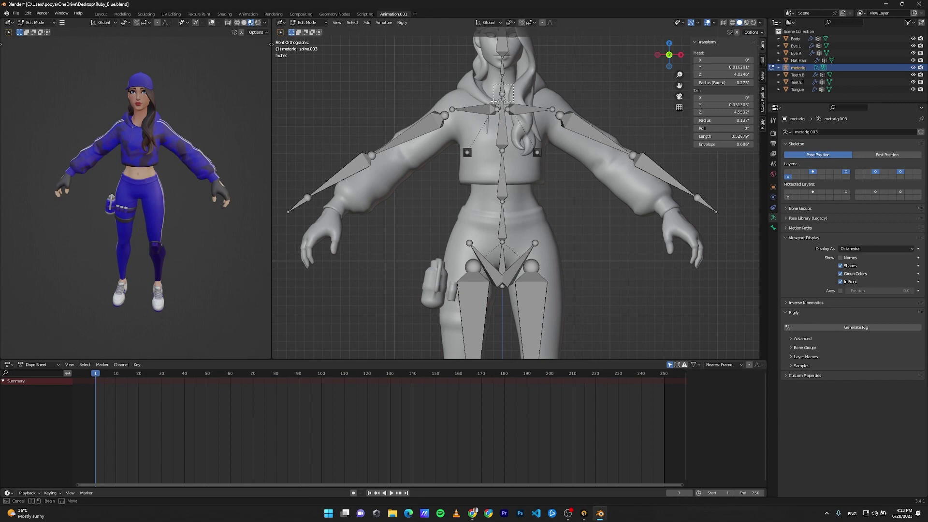
pyautogui.moveTo(493, 101); pyautogui.dragTo(493, 102)
# - Enable X-axis mirror for armature editing and move the breast bones inward and up on the chest
pyautogui.keyDown('shift'); pyautogui.moveTo(550, 143); pyautogui.dragTo(519, 180); pyautogui.keyUp('shift')
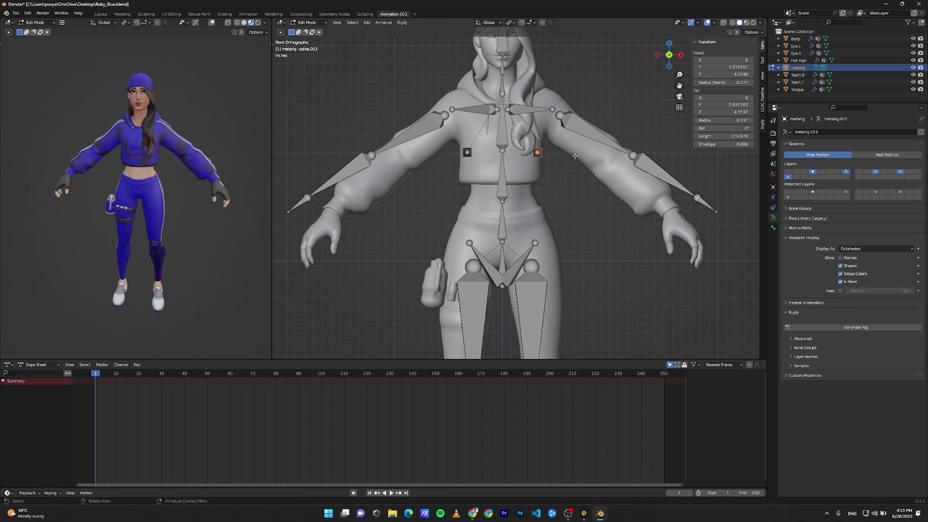
pyautogui.click(736, 32)
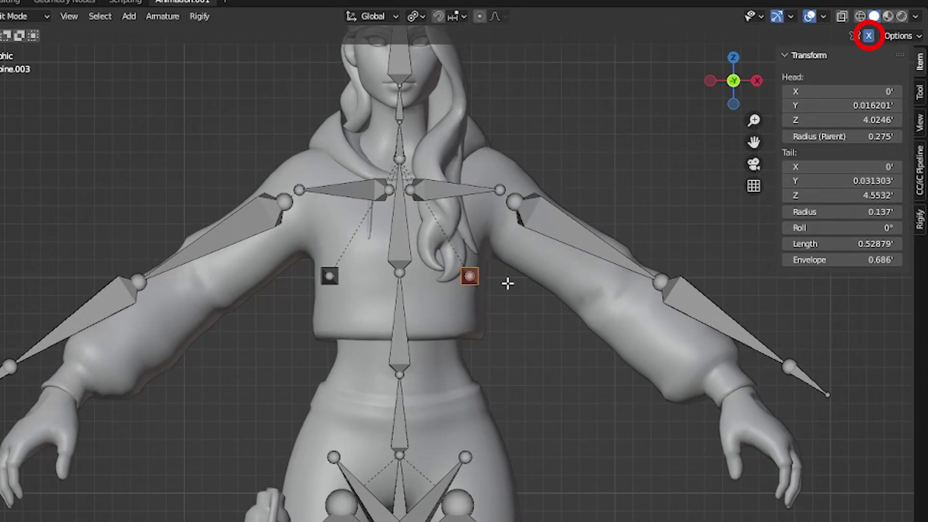
pyautogui.press('g')
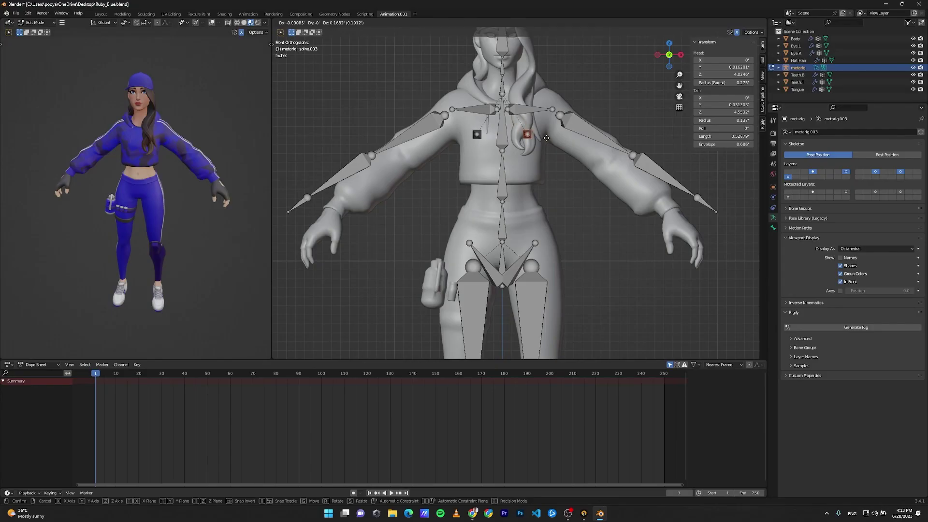
pyautogui.click(553, 157)
# - Move the outer shoulder joints and the inner collarbone joints to fit the character's shoulders
pyautogui.moveTo(562, 96); pyautogui.dragTo(548, 121)
pyautogui.press('g')
pyautogui.click(549, 100)
pyautogui.click(508, 110)
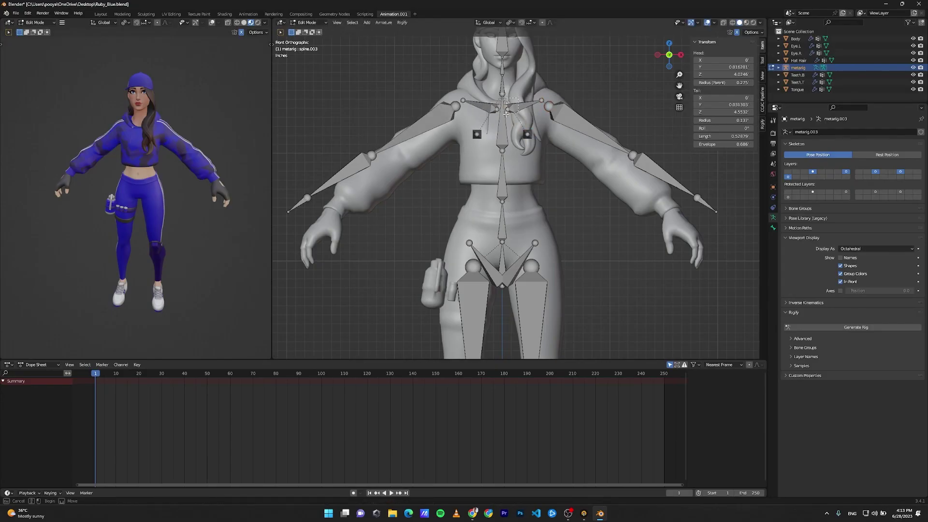
pyautogui.press('g')
pyautogui.rightClick(510, 112)
pyautogui.press('g')
pyautogui.click(509, 106)
# - Move the pelvis and upper thigh joints up and outward to fit the character's hips
pyautogui.keyDown('shift'); pyautogui.moveTo(527, 217); pyautogui.dragTo(528, 171, button='middle'); pyautogui.keyUp('shift')
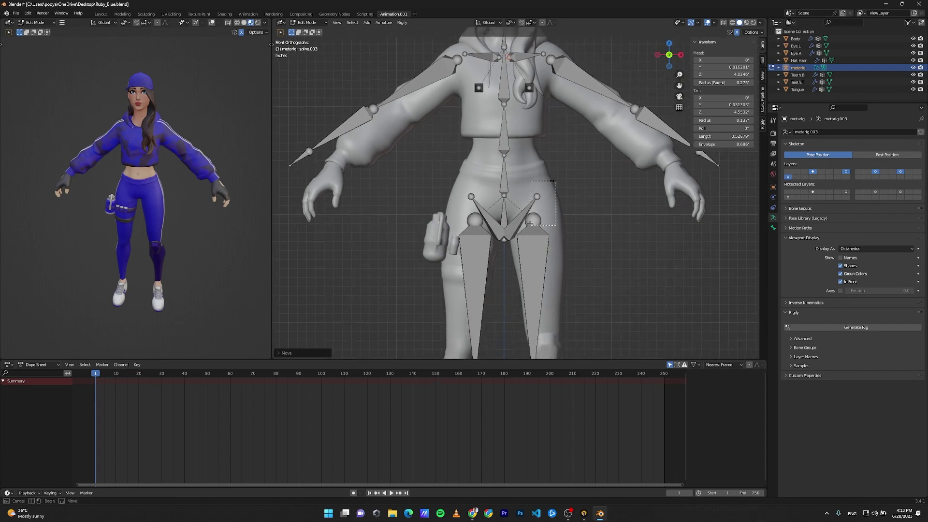
pyautogui.press('g')
pyautogui.moveTo(551, 185); pyautogui.dragTo(501, 249)
pyautogui.click(531, 215)
pyautogui.press('g')
pyautogui.click(503, 227)
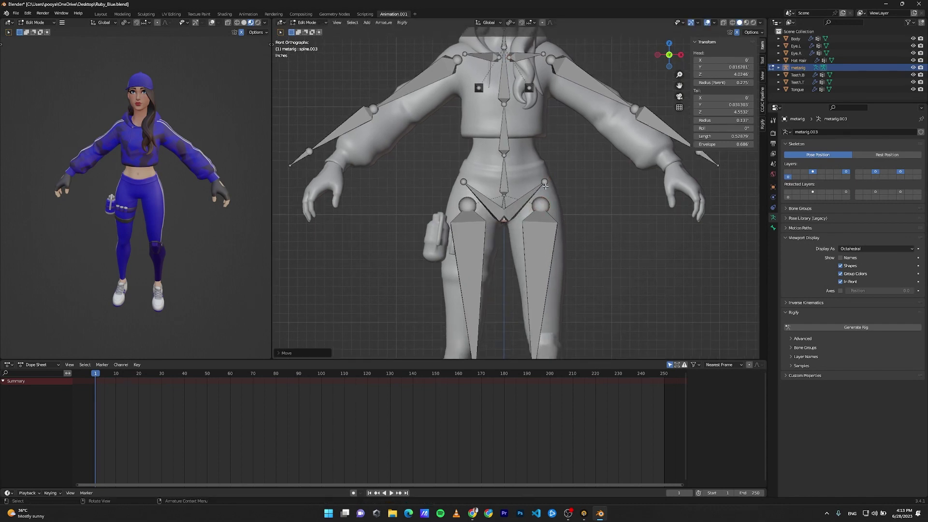
# - Reposition the spine joints from the waist up to the neck base to follow the character's torso
pyautogui.moveTo(515, 204); pyautogui.dragTo(501, 149)
pyautogui.press('g')
pyautogui.click(505, 170)
pyautogui.press('g')
pyautogui.click(503, 144)
pyautogui.moveTo(512, 110); pyautogui.dragTo(501, 99)
pyautogui.moveTo(510, 41); pyautogui.dragTo(500, 51)
pyautogui.press('g')
pyautogui.click(501, 57)
# - Move the knee, ankle and foot joints to line up with the character's legs and shoes
pyautogui.keyDown('shift'); pyautogui.scroll(-10, 570, 273); pyautogui.keyUp('shift')
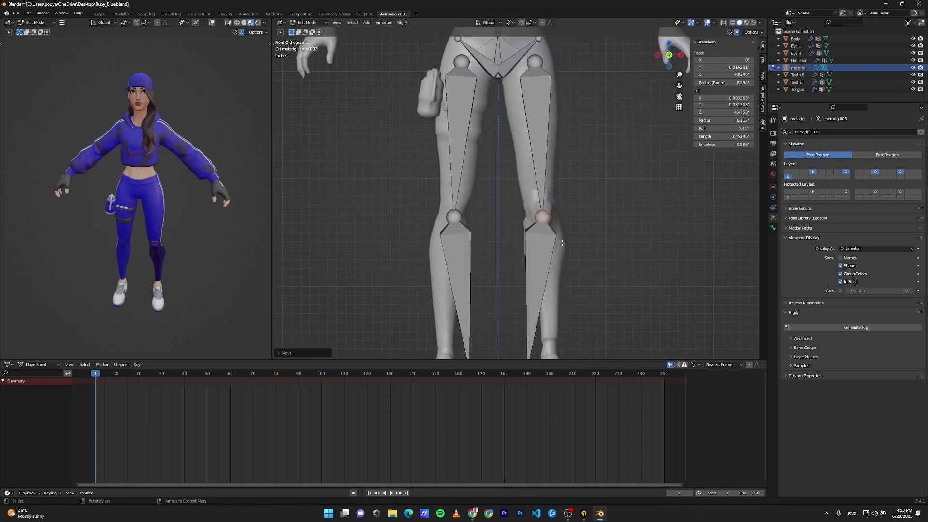
pyautogui.press('g')
pyautogui.moveTo(570, 273); pyautogui.dragTo(539, 272)
pyautogui.click(544, 282)
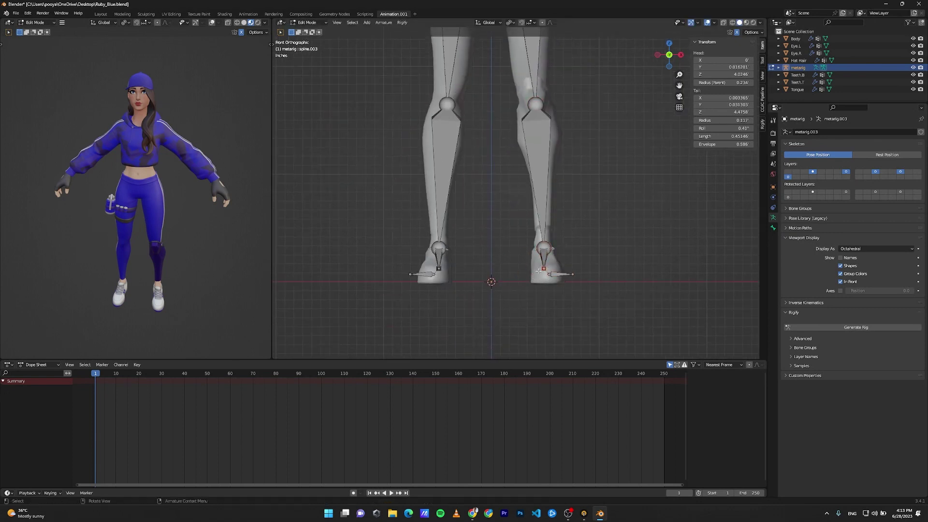
pyautogui.press('g')
pyautogui.click(542, 277)
pyautogui.click(547, 275)
pyautogui.press('g')
# - Align the elbow and wrist joints with the character's arms and reposition the neck joint
pyautogui.keyDown('shift'); pyautogui.scroll(10, 546, 279); pyautogui.keyUp('shift')
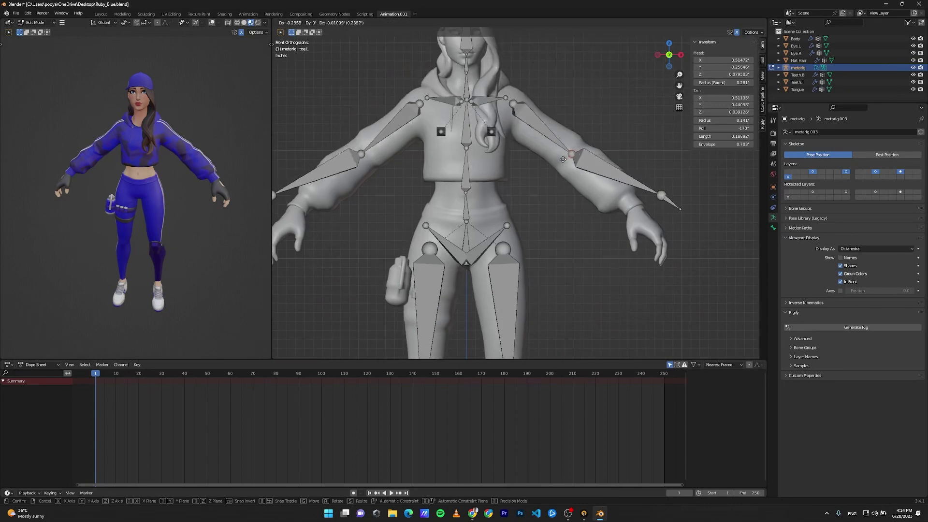
pyautogui.keyDown('shift'); pyautogui.scroll(4, 638, 241); pyautogui.keyUp('shift')
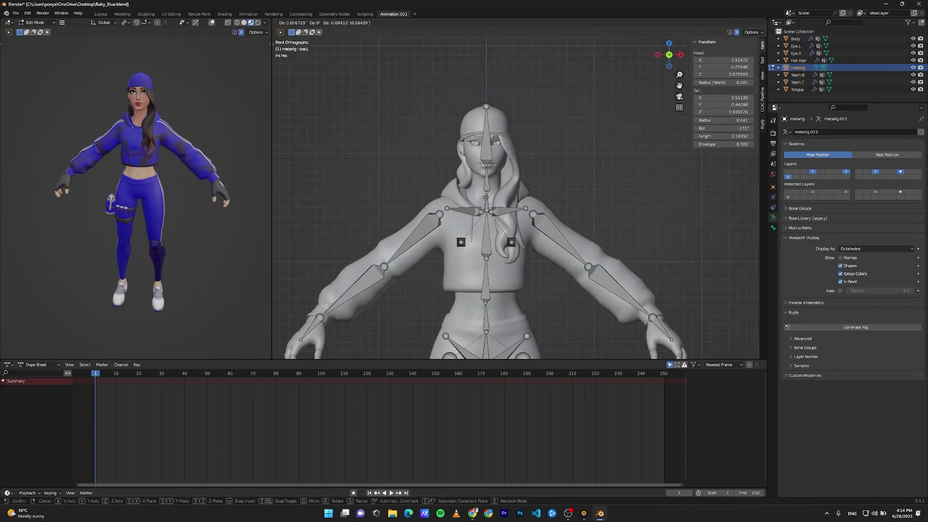
pyautogui.click(487, 178)
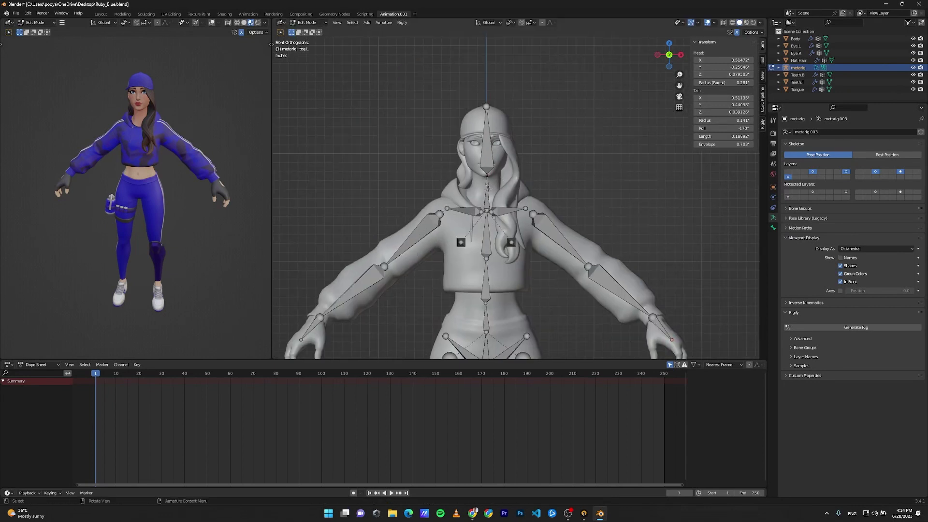
# - Align the head, neck and upper spine joints with the character's head and neck from the side
pyautogui.press('KP_3')
pyautogui.keyDown('shift'); pyautogui.moveTo(493, 234); pyautogui.dragTo(550, 160, button='middle'); pyautogui.keyUp('shift')
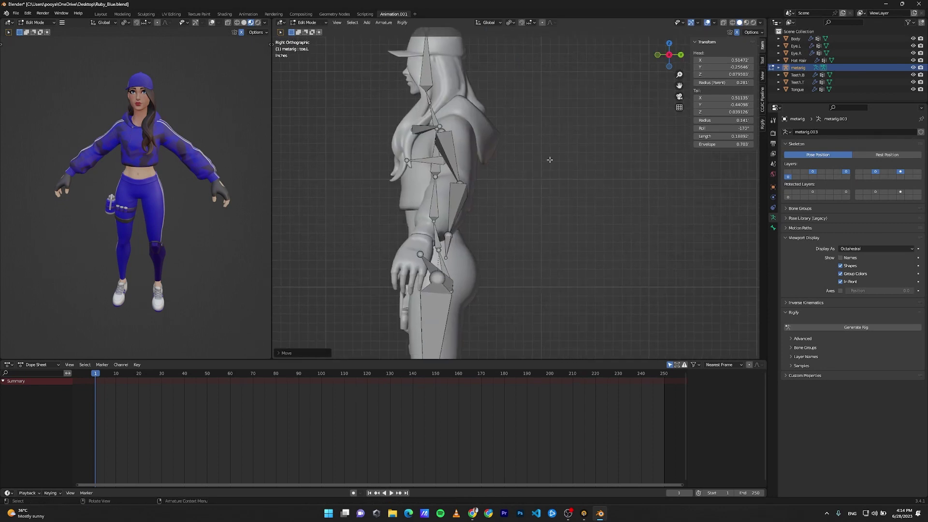
pyautogui.scroll(-1, 549, 159)
pyautogui.keyDown('shift'); pyautogui.moveTo(462, 99); pyautogui.dragTo(513, 160, button='middle'); pyautogui.keyUp('shift')
pyautogui.moveTo(523, 117); pyautogui.dragTo(486, 185)
pyautogui.press('g')
pyautogui.click(497, 185)
pyautogui.click(508, 187)
pyautogui.press('g')
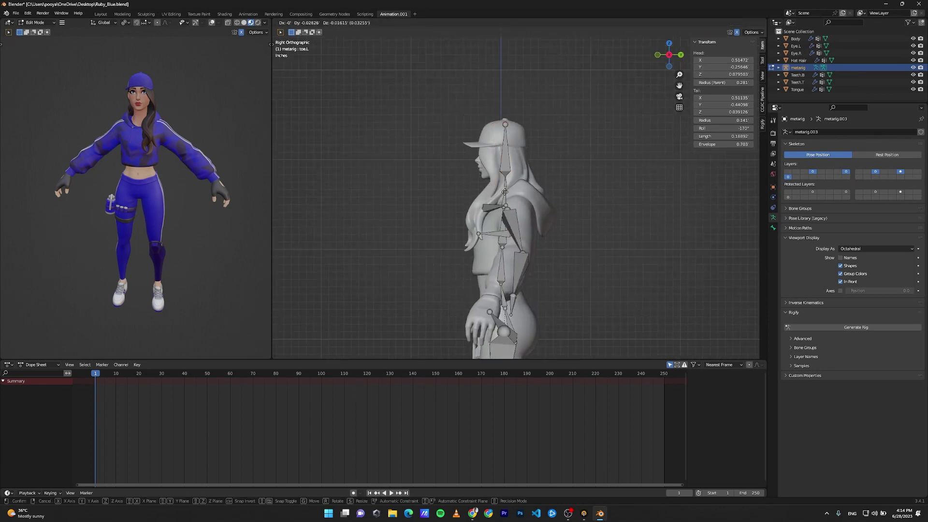
pyautogui.click(504, 192)
pyautogui.click(507, 204)
pyautogui.press('g')
pyautogui.click(497, 193)
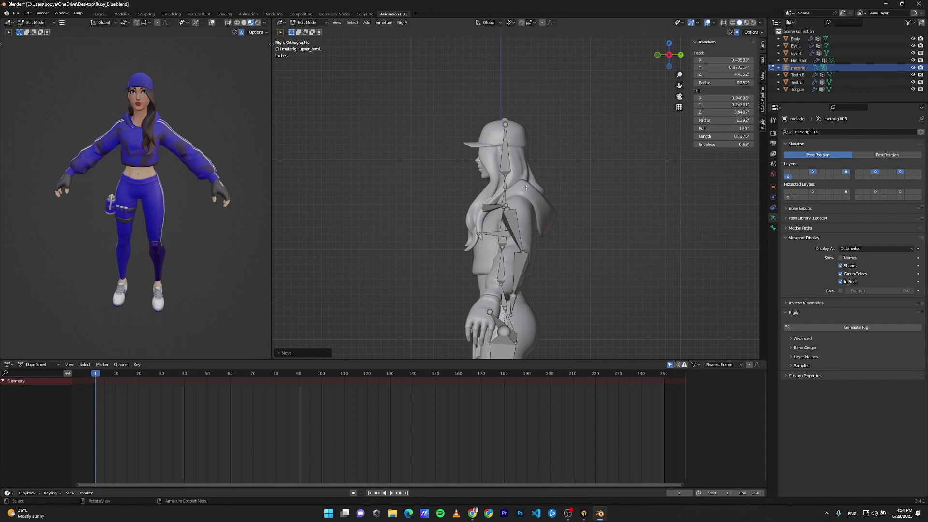
# - Raise the spine joint between the shoulders to the base of the character's neck as seen from the front
pyautogui.press('KP_1')
pyautogui.scroll(4, 516, 193)
pyautogui.click(462, 222)
pyautogui.click(466, 223)
pyautogui.click(459, 222)
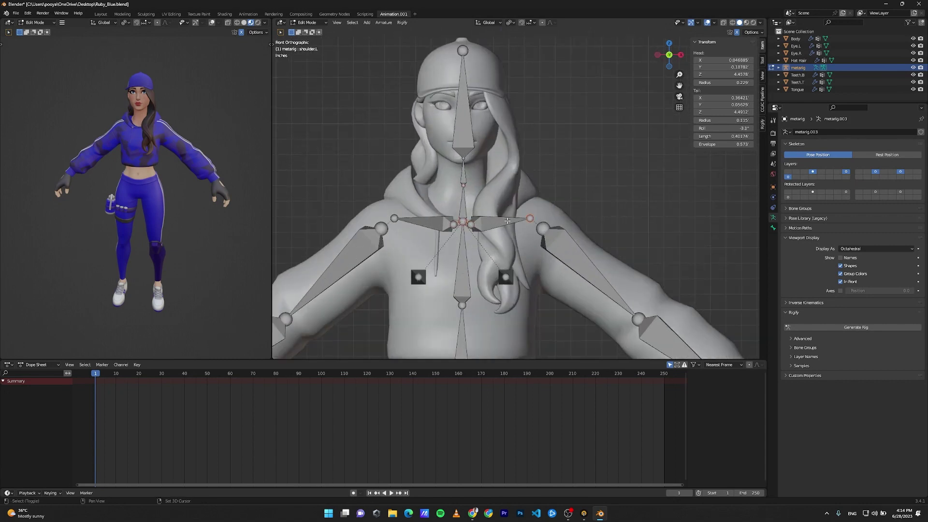
pyautogui.press('g')
pyautogui.click(454, 202)
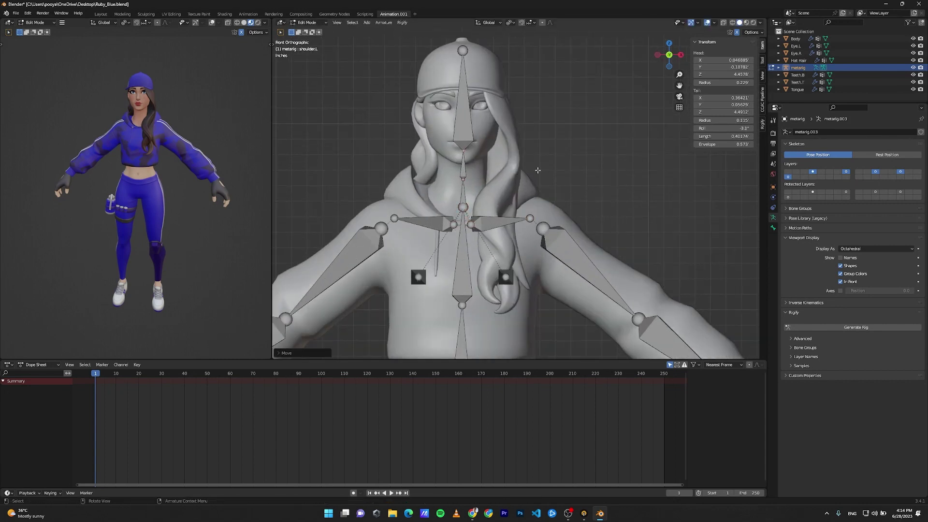
# - Reposition the wrist, upper arm and breast bone joints from the side to follow the character's arm and chest
pyautogui.keyDown('shift'); pyautogui.scroll(-4, 487, 205); pyautogui.keyUp('shift')
pyautogui.press('KP_3')
pyautogui.scroll(-3, 487, 205)
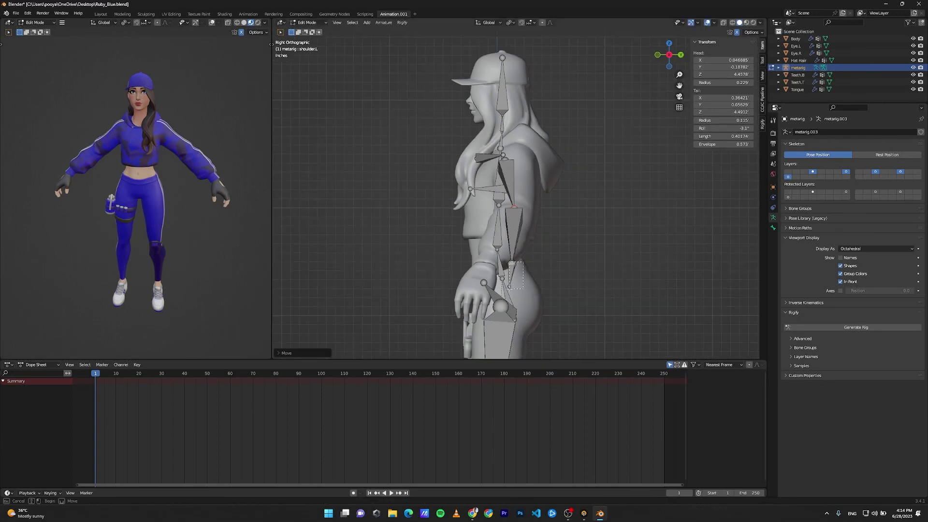
pyautogui.click(486, 281)
pyautogui.keyDown('shift'); pyautogui.scroll(2, 512, 218); pyautogui.keyUp('shift')
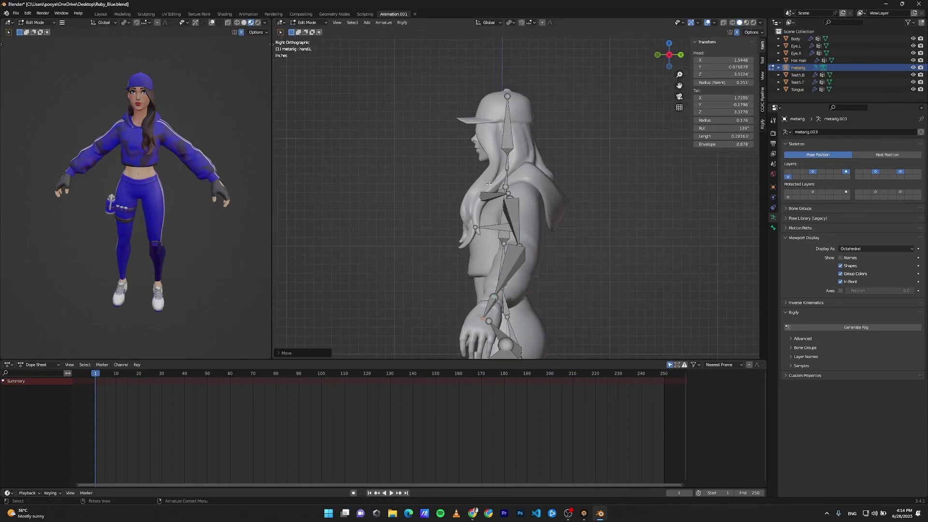
pyautogui.click(521, 194)
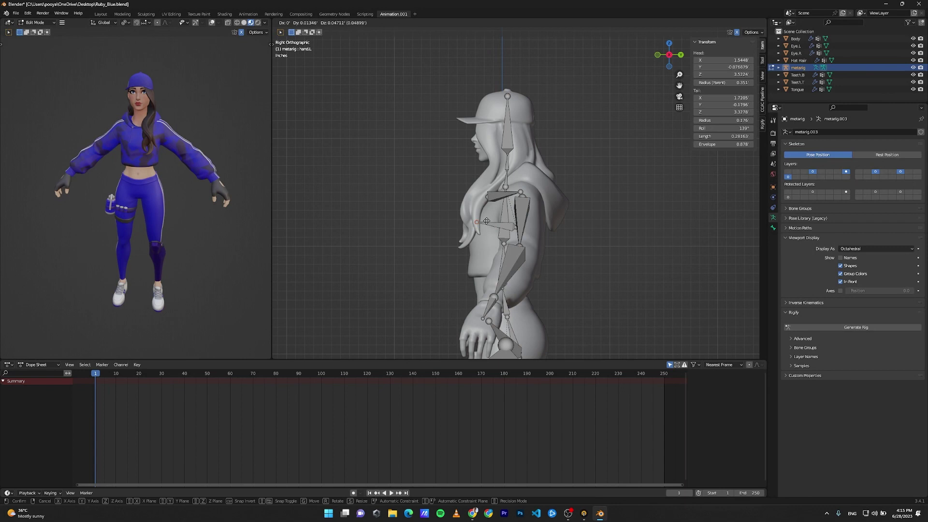
pyautogui.press('g')
pyautogui.click(516, 220)
# - Fine-tune the lower and upper neck joints from the side so they follow the character's neck
pyautogui.click(505, 188)
pyautogui.press('g')
pyautogui.click(507, 187)
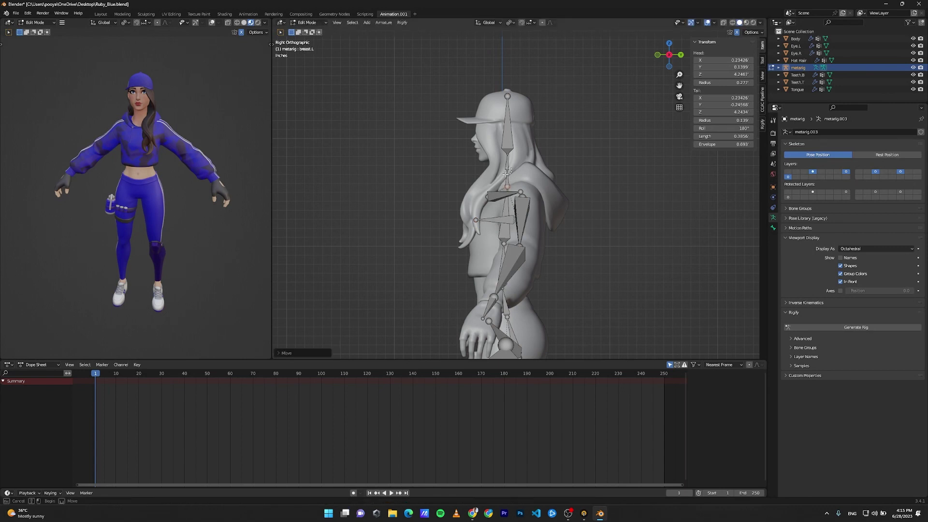
pyautogui.click(510, 161)
pyautogui.press('g')
pyautogui.click(511, 161)
pyautogui.keyDown('shift'); pyautogui.scroll(-5, 559, 194); pyautogui.keyUp('shift')
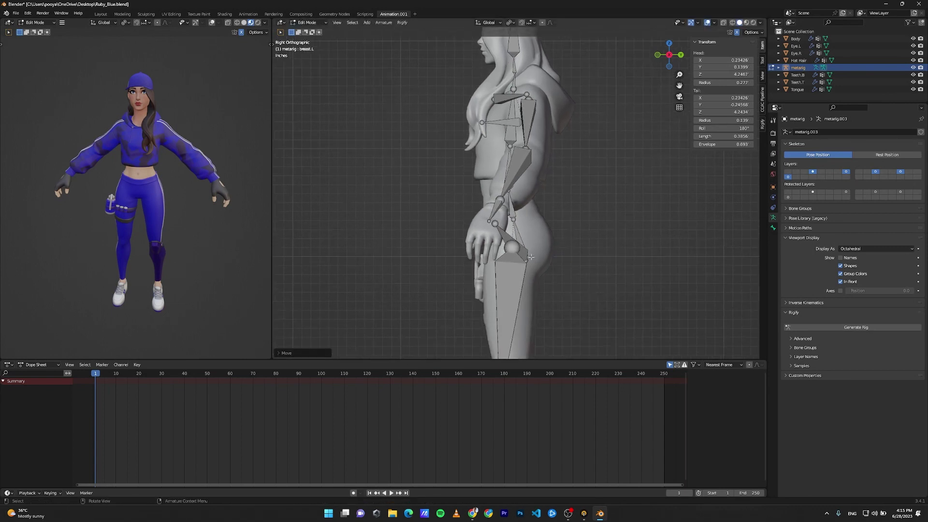
# - Adjust the knee joint, move the ankle joint back and fit the foot and toe joints to the shoe from the side
pyautogui.keyDown('shift'); pyautogui.moveTo(531, 257); pyautogui.dragTo(527, 54, button='middle'); pyautogui.keyUp('shift')
pyautogui.click(508, 187)
pyautogui.press('g')
pyautogui.click(508, 186)
pyautogui.keyDown('shift'); pyautogui.moveTo(564, 257); pyautogui.dragTo(563, 164, button='middle'); pyautogui.keyUp('shift')
pyautogui.click(509, 249)
pyautogui.press('g')
pyautogui.click(531, 248)
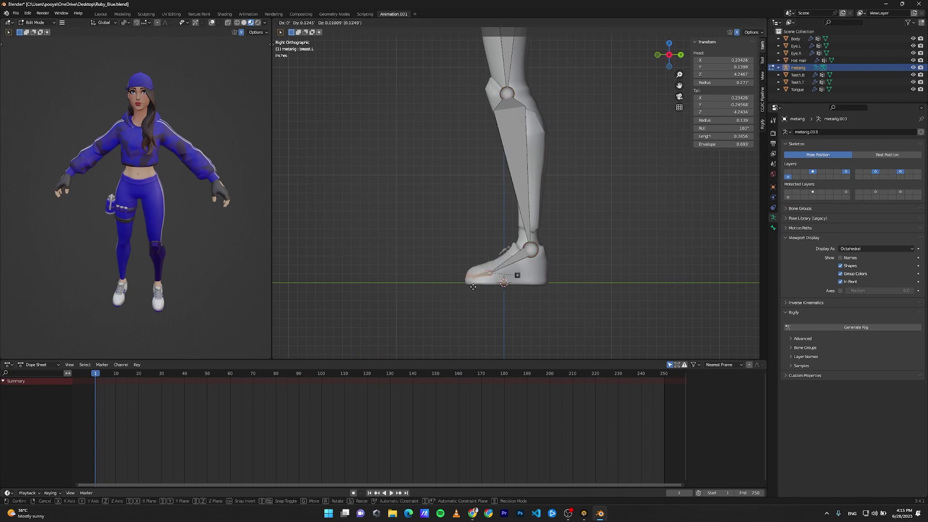
pyautogui.moveTo(473, 286); pyautogui.dragTo(474, 285)
pyautogui.keyDown('shift'); pyautogui.scroll(15, 561, 181); pyautogui.keyUp('shift')
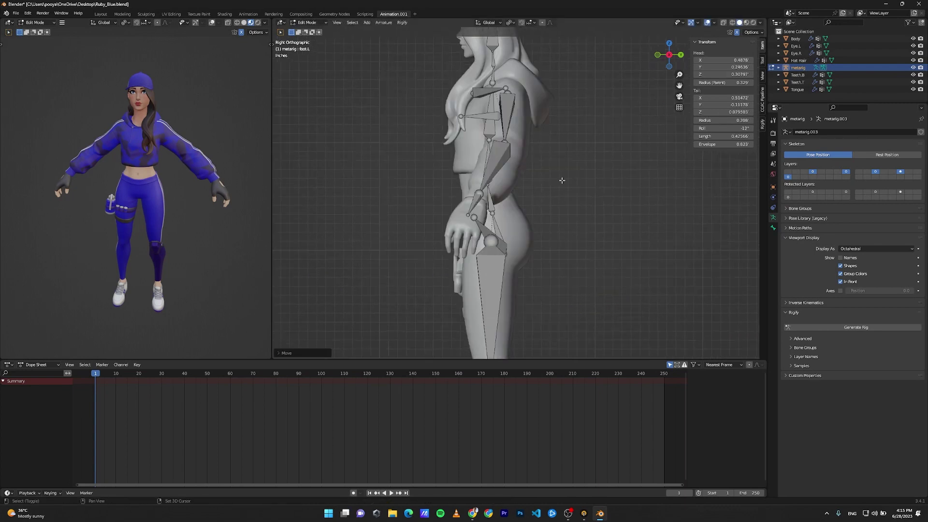
# - Examine the fit of the leg and heel bones from the front and from behind
pyautogui.moveTo(562, 181); pyautogui.dragTo(552, 242, button='middle')
pyautogui.scroll(-3, 590, 287)
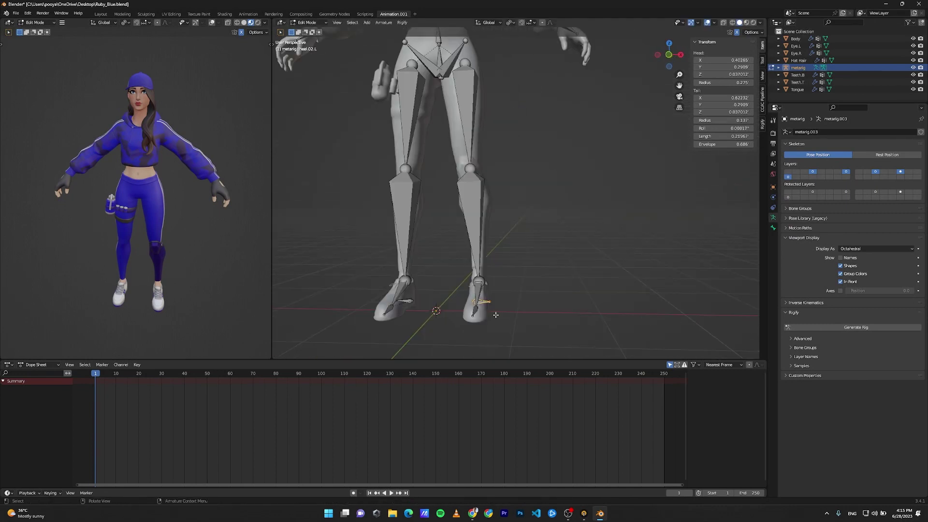
pyautogui.moveTo(496, 314); pyautogui.dragTo(490, 333, button='middle')
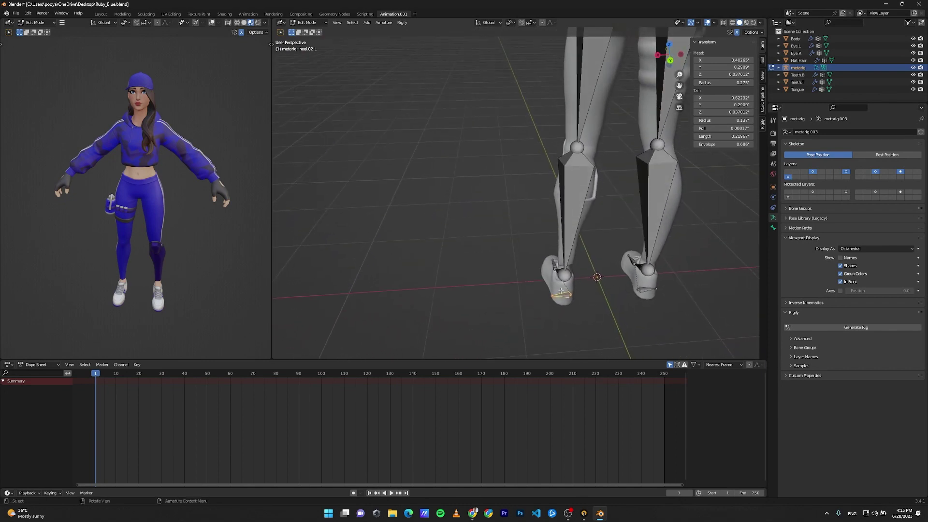
pyautogui.moveTo(536, 290); pyautogui.dragTo(677, 261, button='middle')
pyautogui.keyDown('shift'); pyautogui.moveTo(677, 261); pyautogui.dragTo(520, 205, button='middle'); pyautogui.keyUp('shift')
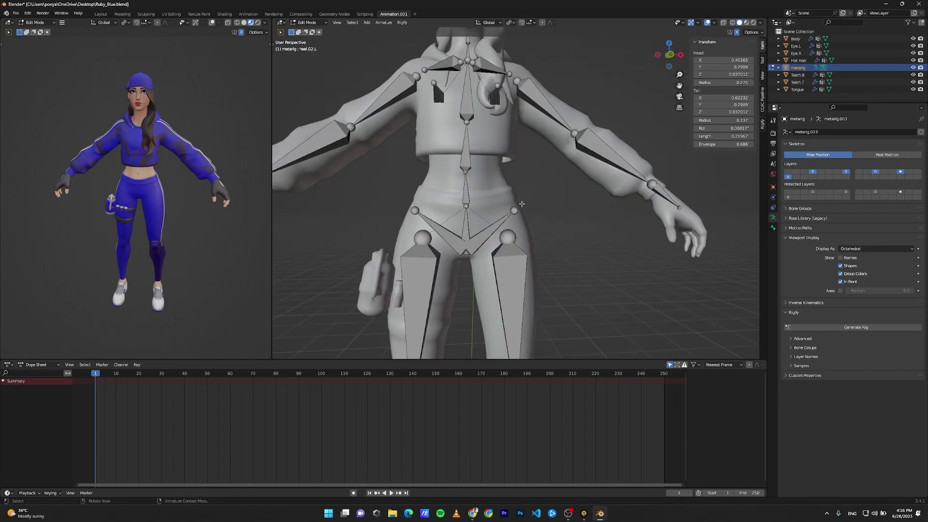
# - Try to adjust the outer tip of the pelvis bone at the character's left hip
pyautogui.keyDown('shift'); pyautogui.rightClick(514, 211); pyautogui.keyUp('shift')
pyautogui.moveTo(515, 211); pyautogui.dragTo(514, 218)
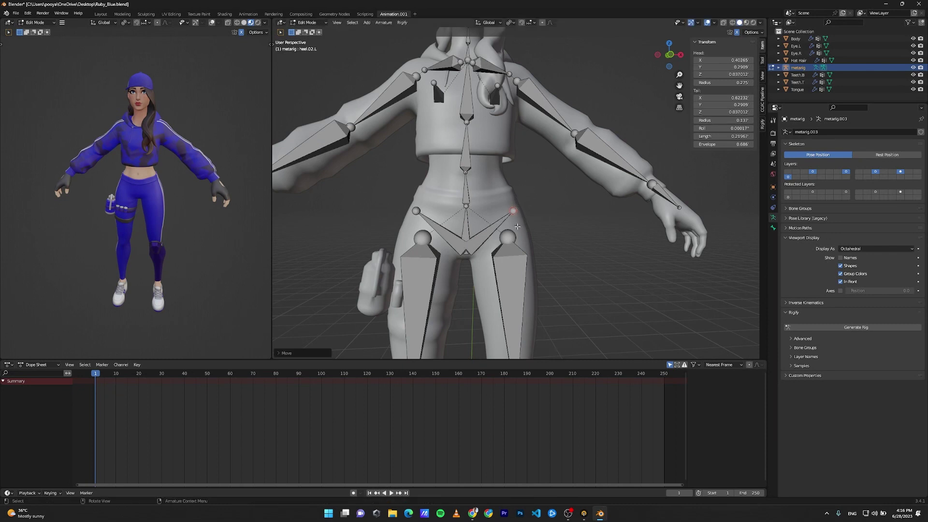
pyautogui.moveTo(517, 226); pyautogui.dragTo(532, 162, button='middle')
pyautogui.scroll(-4, 549, 167)
pyautogui.click(549, 161)
pyautogui.hotkey('ctrl', 'z')
pyautogui.hotkey('ctrl', 'z')
# - Return the meta-rig to Object Mode and generate the Rigify control rig from it
pyautogui.scroll(2, 532, 163)
pyautogui.click(309, 23)
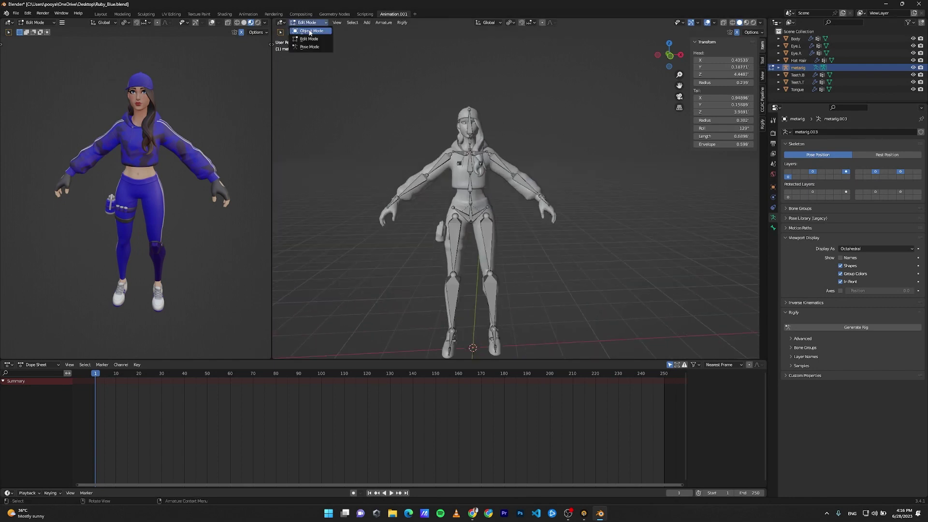
pyautogui.click(309, 31)
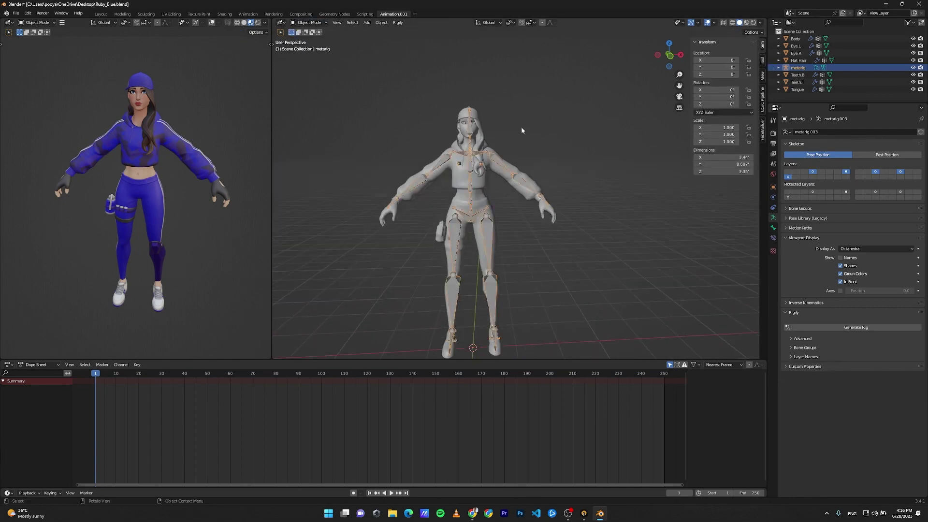
pyautogui.click(839, 327)
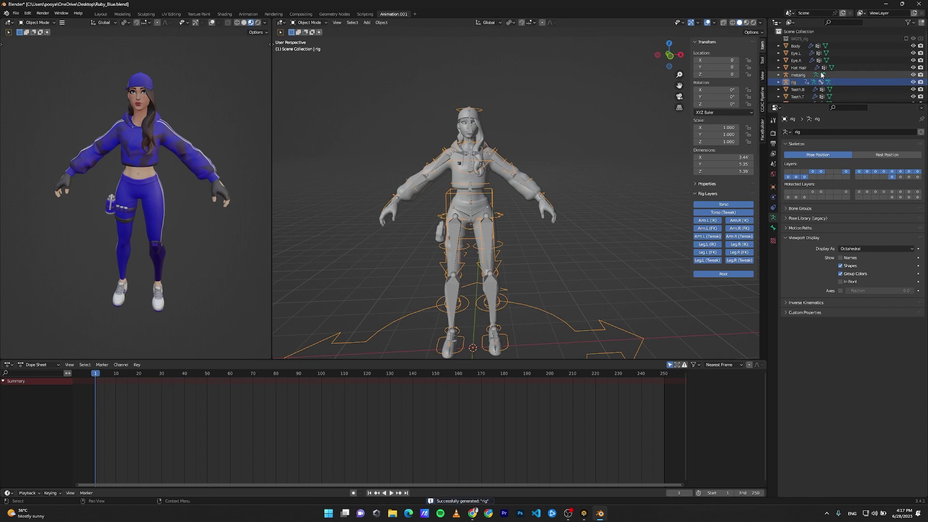
# - Hide the meta-rig and parent the Body mesh to the generated rig with automatic weights
pyautogui.scroll(-1, 806, 56)
pyautogui.scroll(1, 808, 88)
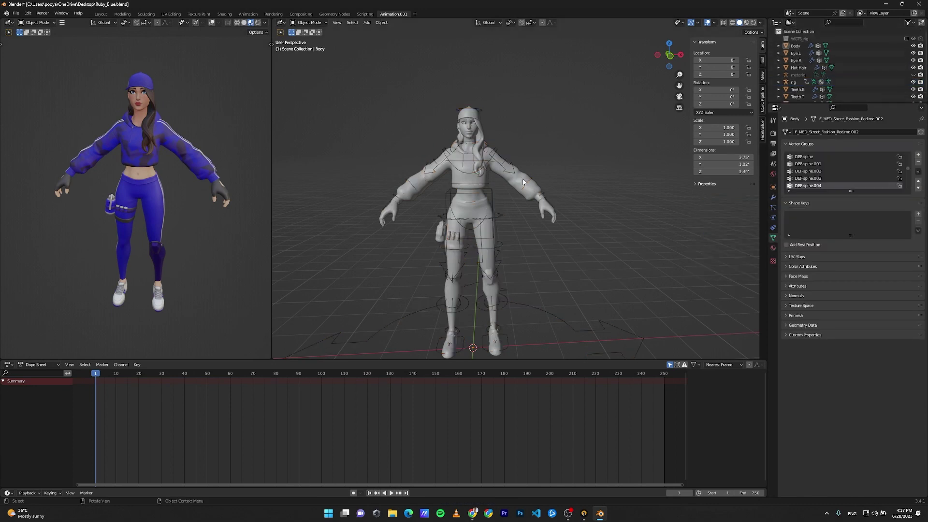
pyautogui.keyDown('shift'); pyautogui.click(492, 159); pyautogui.keyUp('shift')
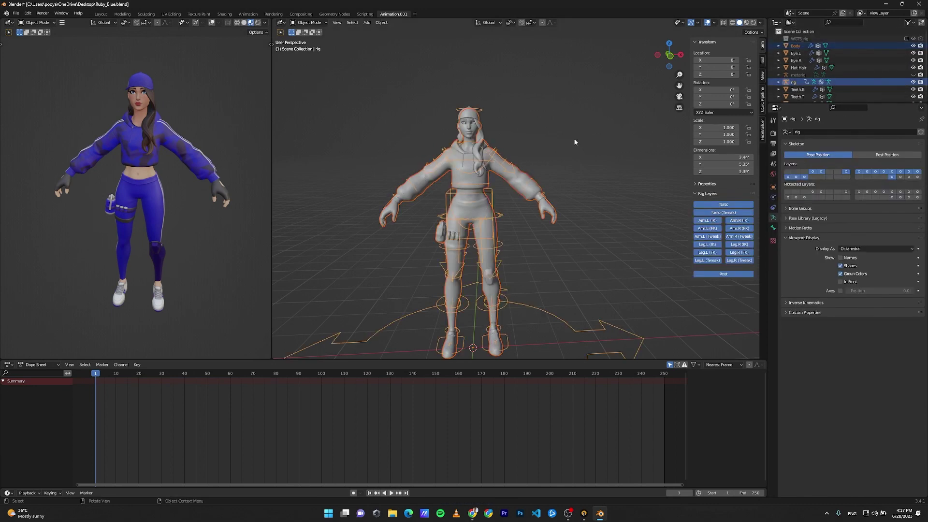
pyautogui.hotkey('ctrl', 'p')
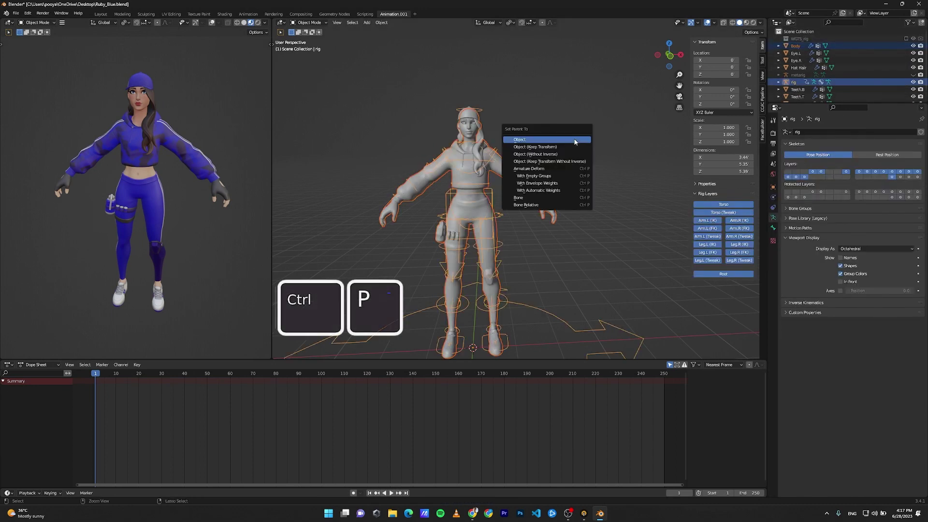
pyautogui.click(547, 191)
# - Test the body deformation with a trial move of the torso control in Pose Mode and return to Object Mode
pyautogui.click(490, 195)
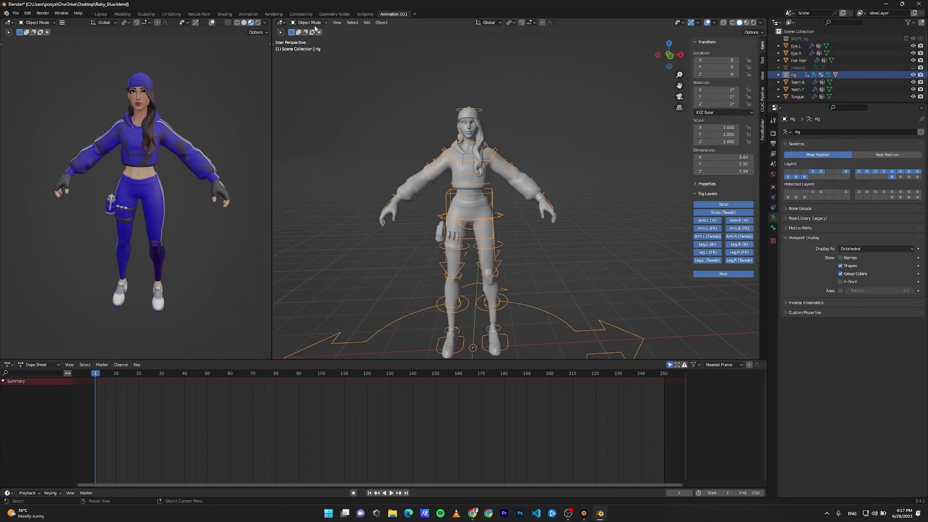
pyautogui.click(312, 22)
pyautogui.click(309, 44)
pyautogui.click(493, 195)
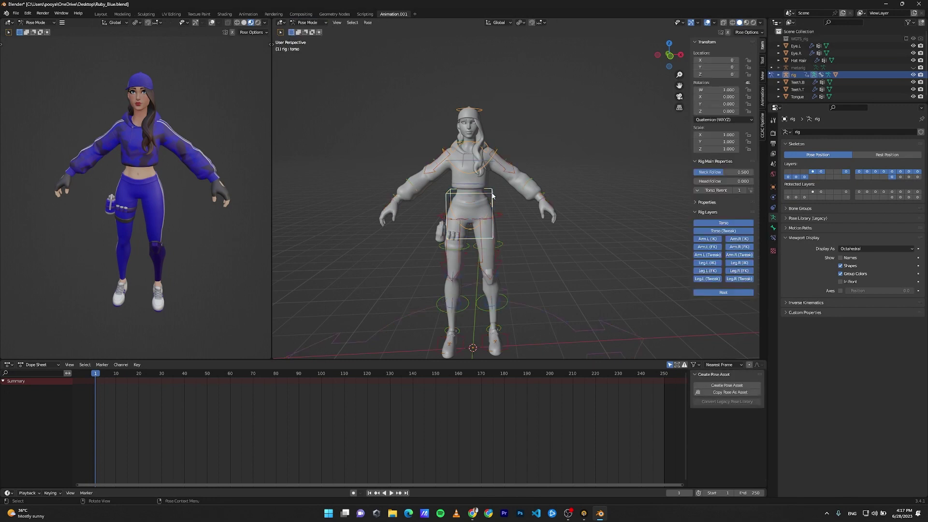
pyautogui.press('g')
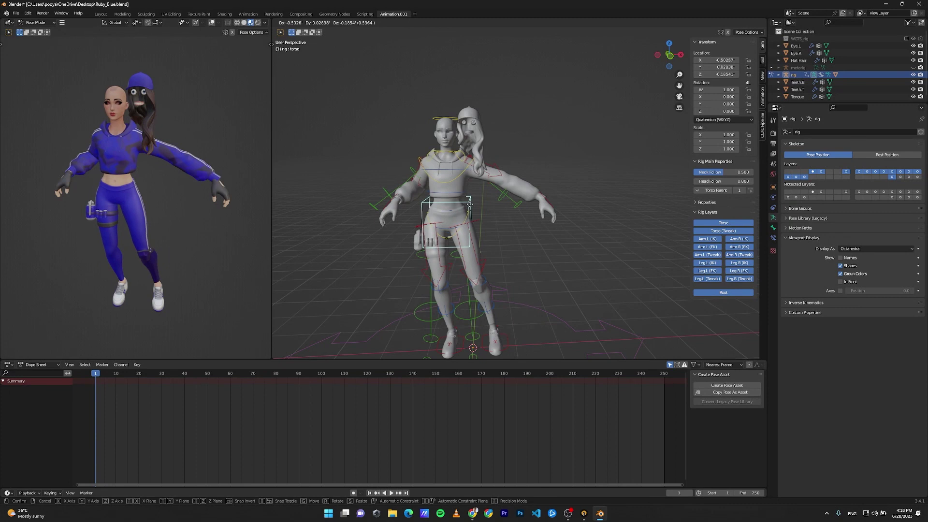
pyautogui.press('Escape')
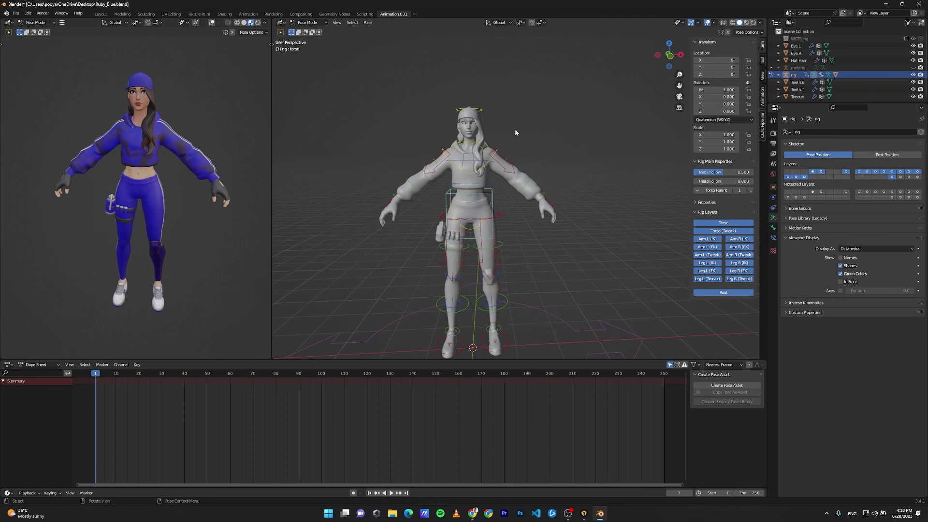
pyautogui.click(308, 23)
pyautogui.click(311, 31)
# - Parent the eyes, hat hair, teeth and tongue meshes to the rig
pyautogui.click(514, 119)
pyautogui.click(796, 46)
pyautogui.keyDown('shift'); pyautogui.click(800, 63); pyautogui.keyUp('shift')
pyautogui.scroll(-1, 799, 63)
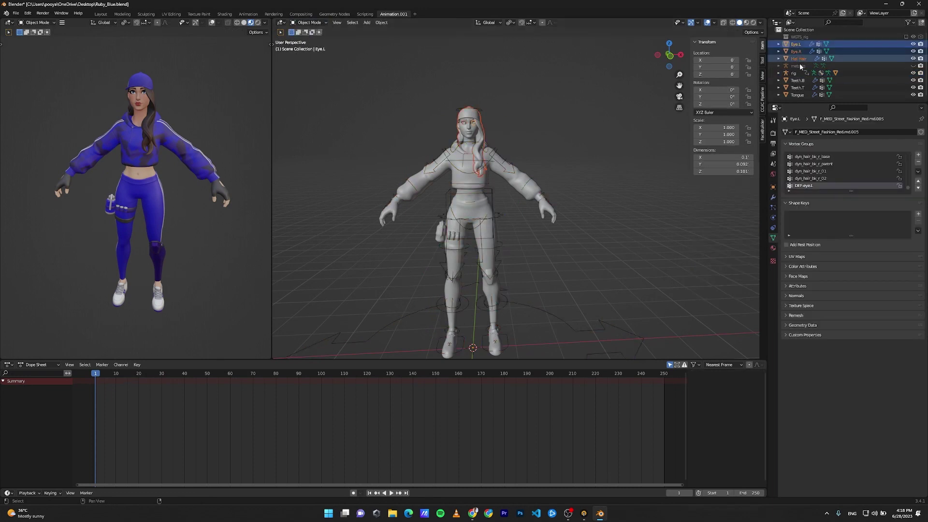
pyautogui.keyDown('shift'); pyautogui.click(800, 93); pyautogui.keyUp('shift')
pyautogui.keyDown('ctrl'); pyautogui.click(797, 73); pyautogui.keyUp('ctrl')
pyautogui.hotkey('ctrl', 'p')
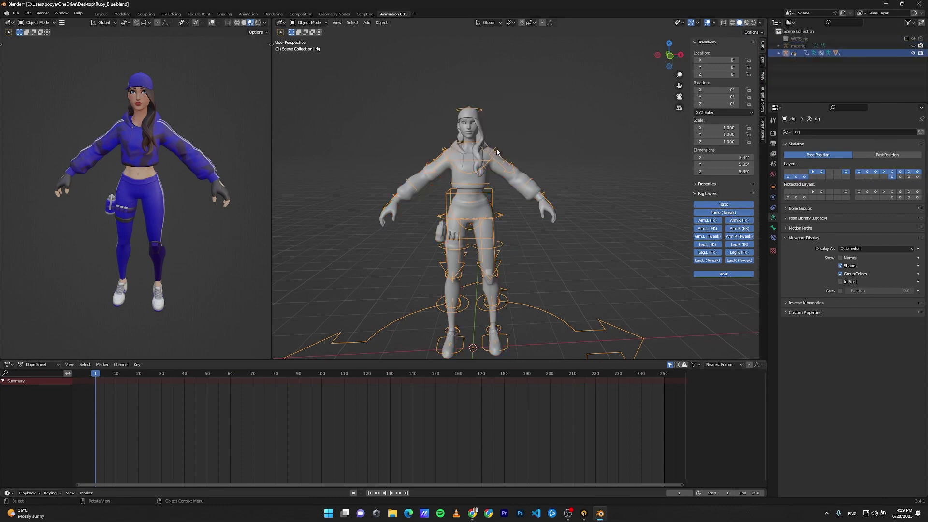
# - Switch the rig to Pose Mode and test the torso and head controls
pyautogui.click(306, 23)
pyautogui.click(310, 46)
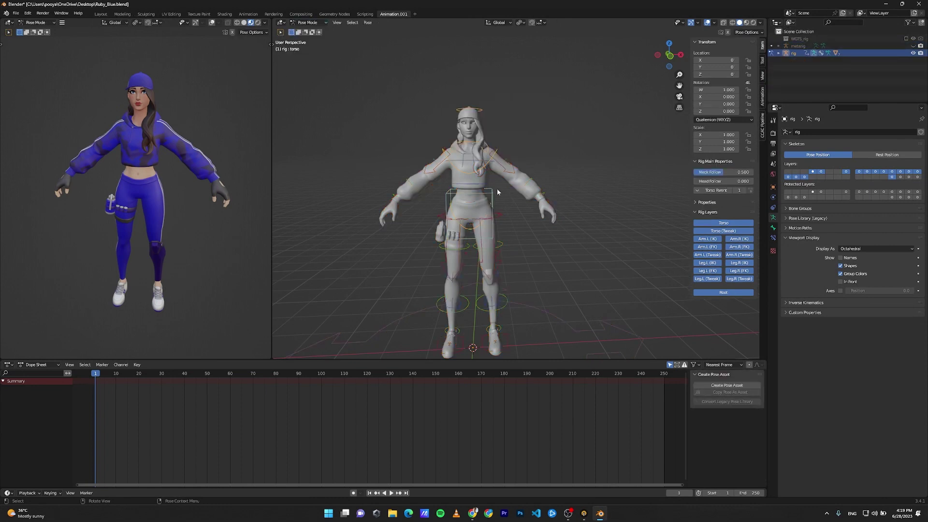
pyautogui.press('g')
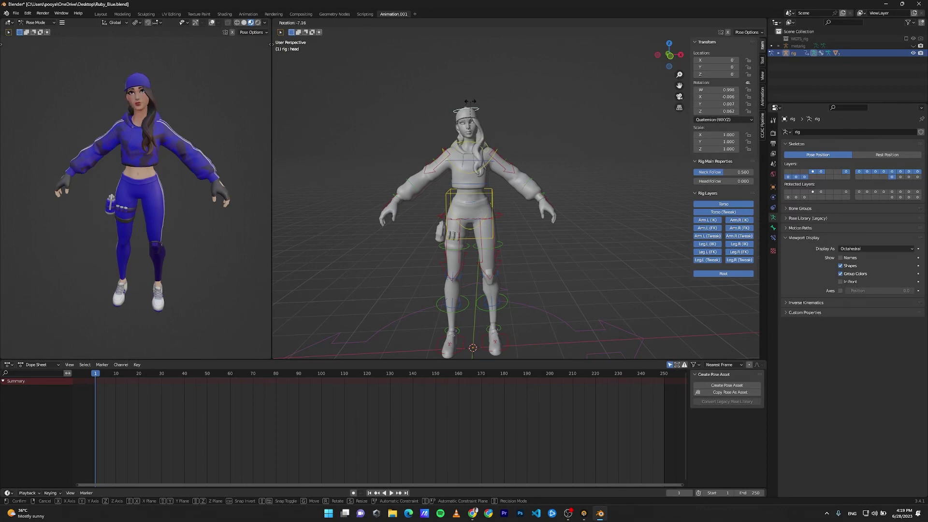
pyautogui.rightClick(472, 109)
# - Test the chest, left hand IK and left foot IK controls with trial transforms, cancelling each one
pyautogui.click(491, 158)
pyautogui.press('t')
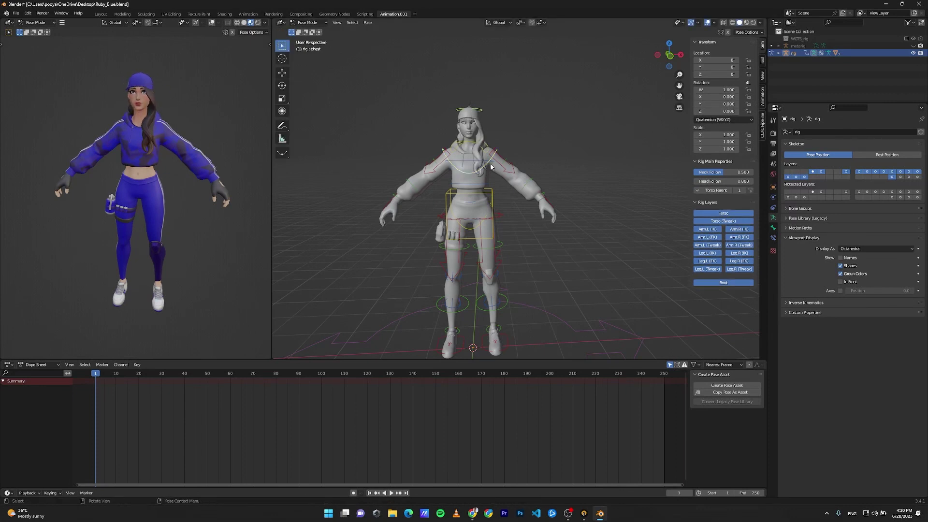
pyautogui.press('r')
pyautogui.rightClick(549, 203)
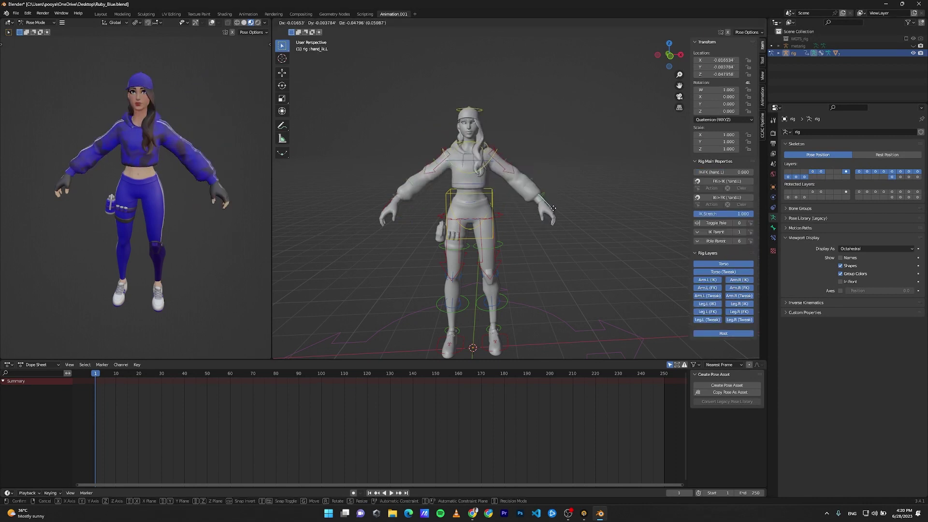
pyautogui.click(507, 336)
pyautogui.press('g')
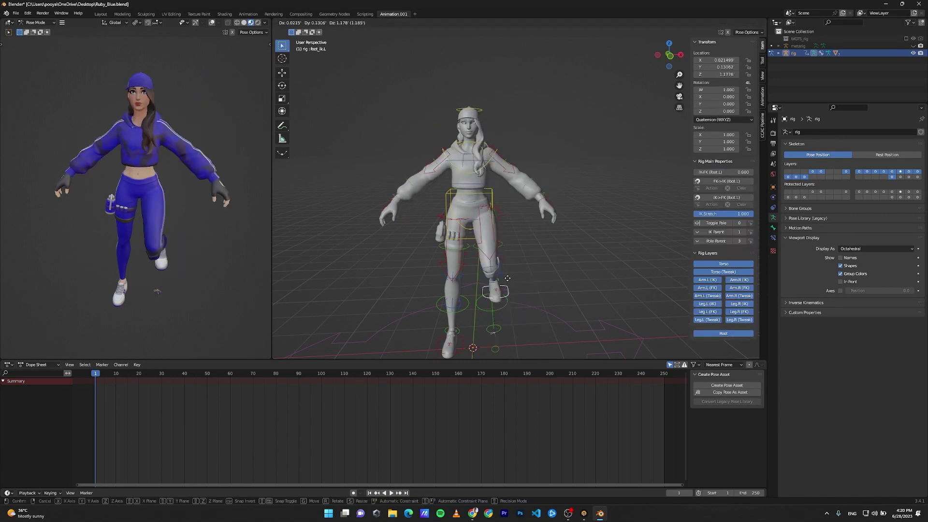
pyautogui.rightClick(513, 269)
pyautogui.scroll(-1, 524, 236)
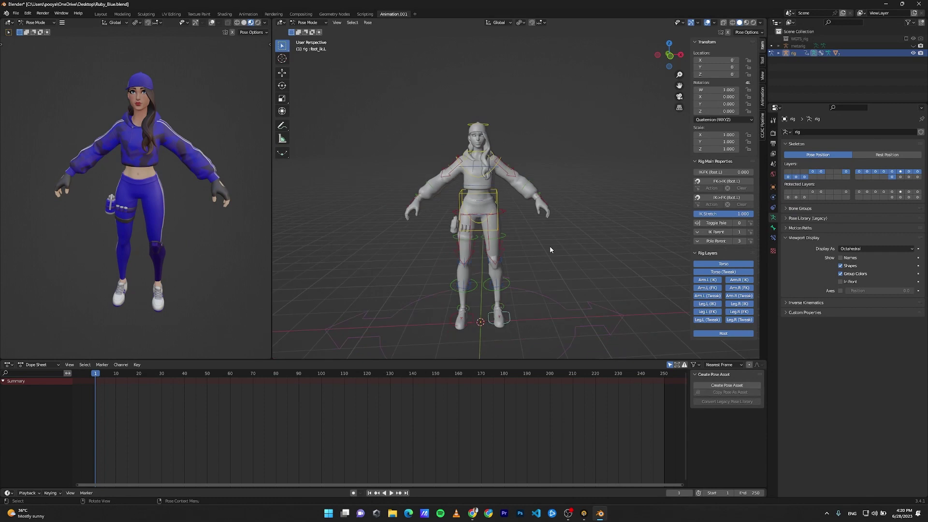